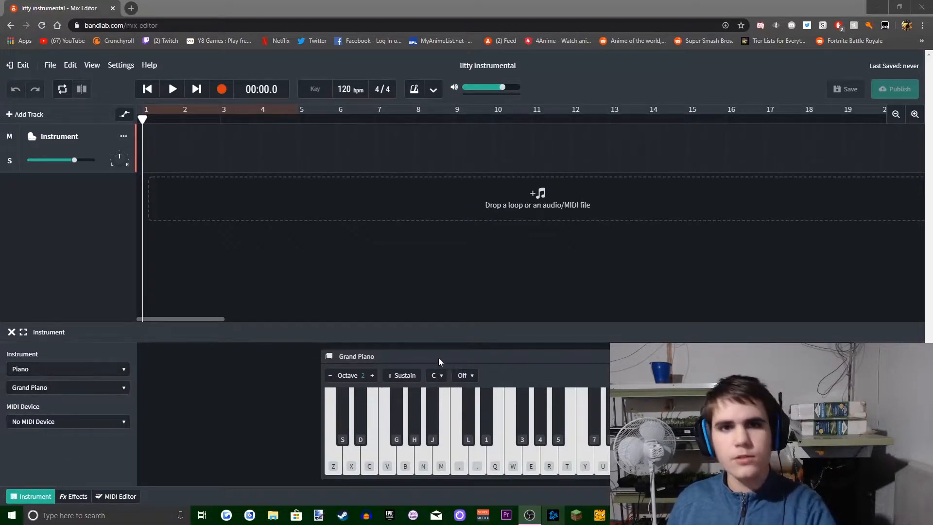
Change the Instrument track's sound to the 808 Kit from Drum Pads.
click(48, 368)
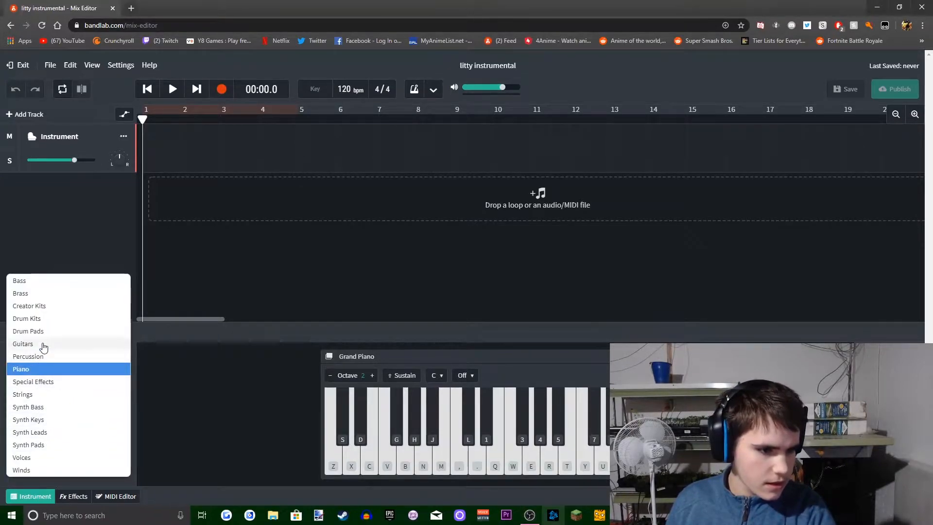
click(58, 332)
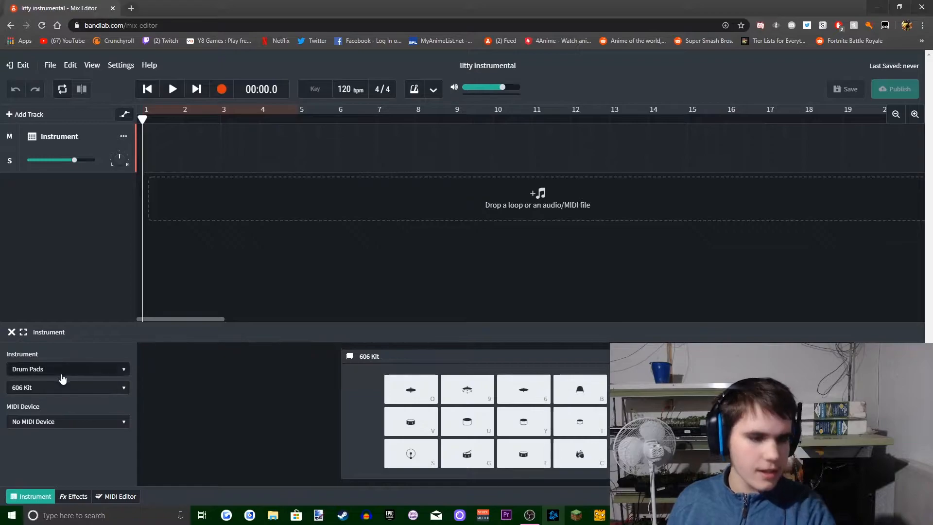
click(39, 387)
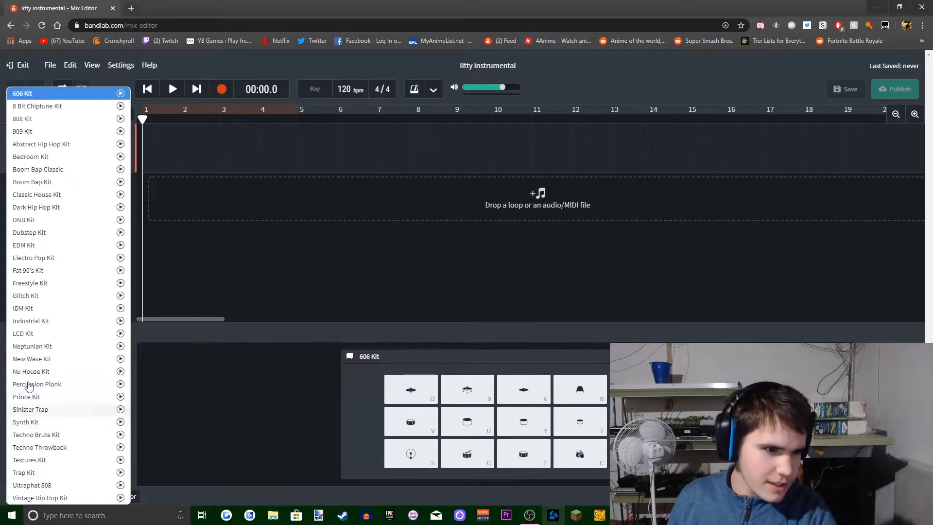
click(29, 119)
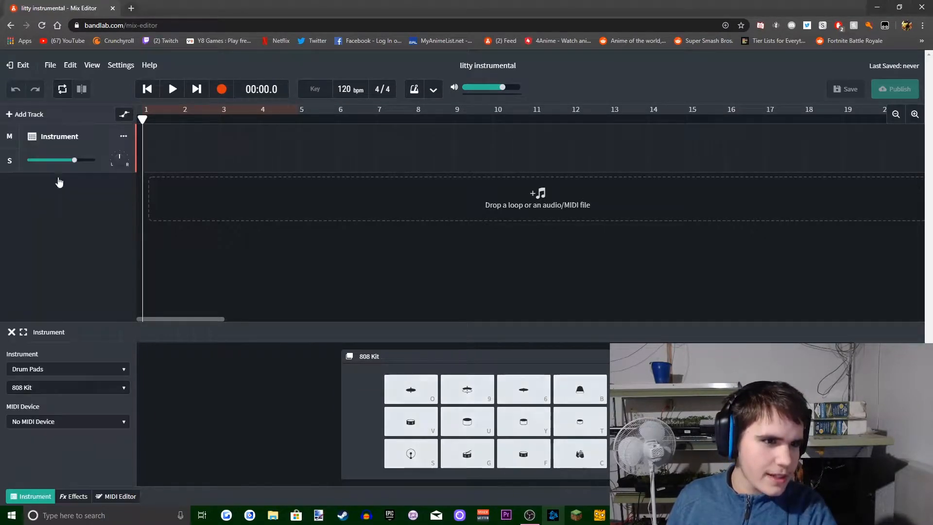
Audition the 808 Kit's kick pad repeatedly and raise the Instrument track's volume to almost full.
click(413, 452)
click(413, 451)
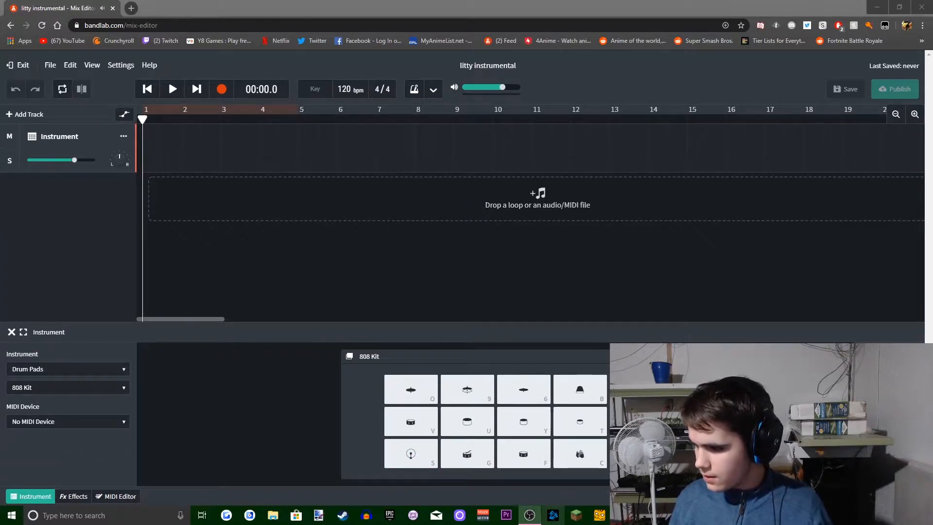
click(431, 451)
click(431, 451)
click(431, 451)
key(s)
key(s)
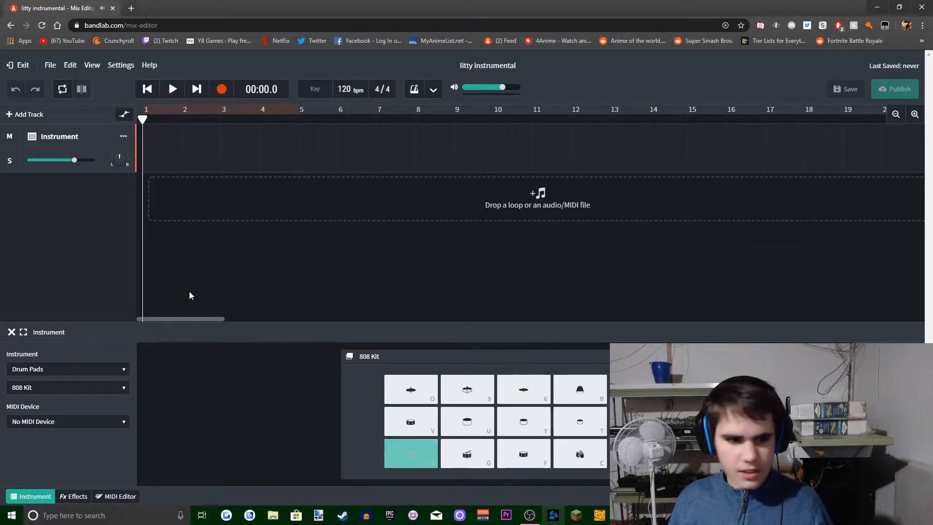
key(s)
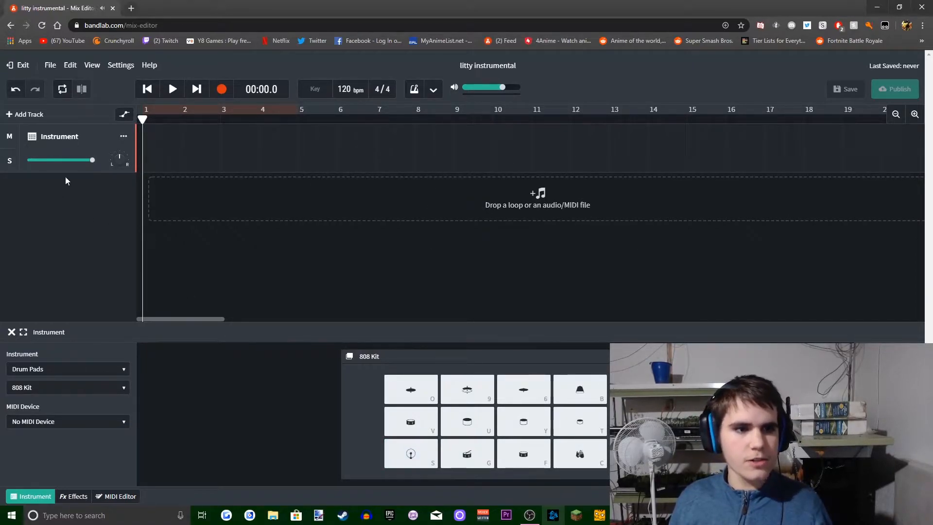
key(s)
key(s)
key(s)
key(s)
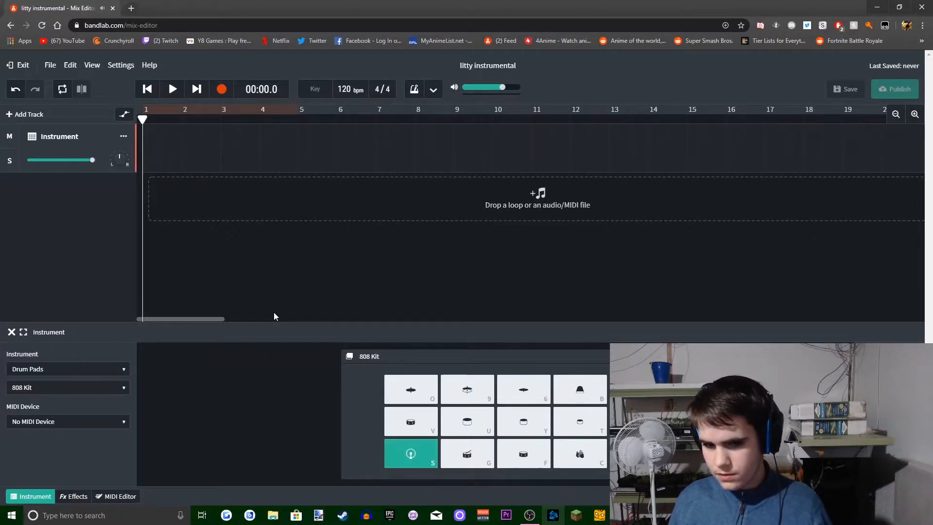
Record a kick drum pattern on the Instrument track and play the take back from the start.
click(229, 92)
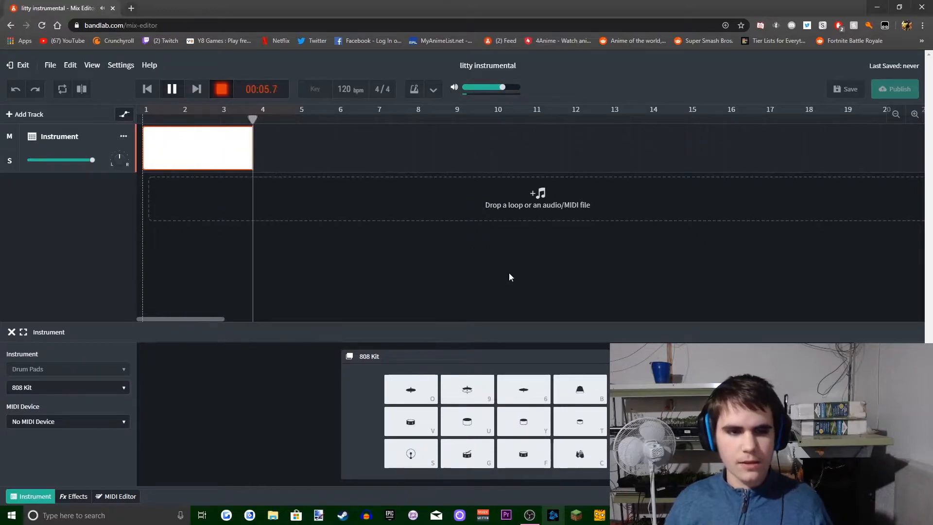
key(s)
key(s)
key(s)
key(s)
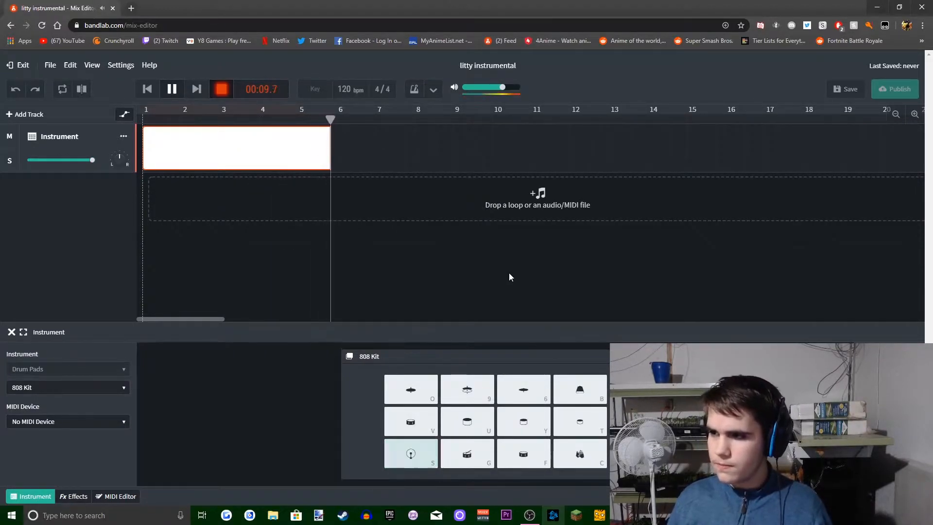
key(s)
key(s)
key(s)
key(s)
key(s)
key(space)
drag(148, 166, 164, 109)
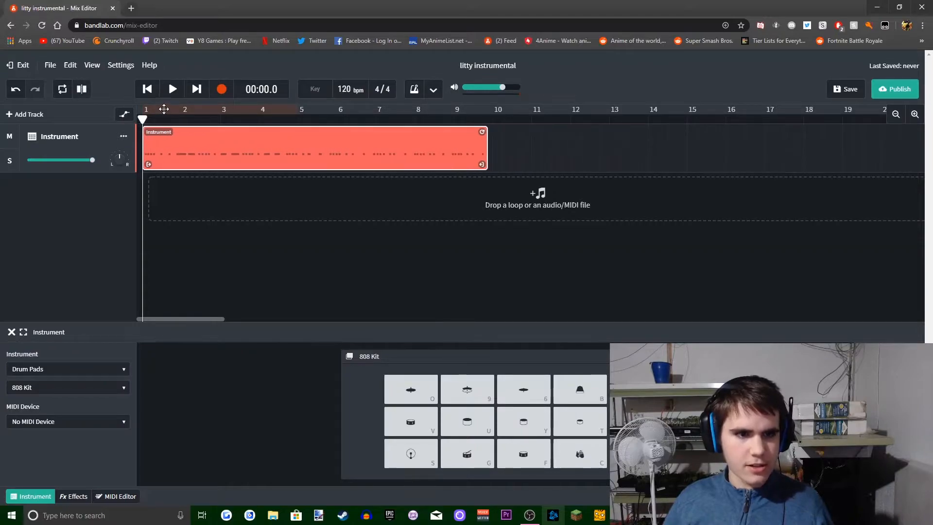
click(173, 97)
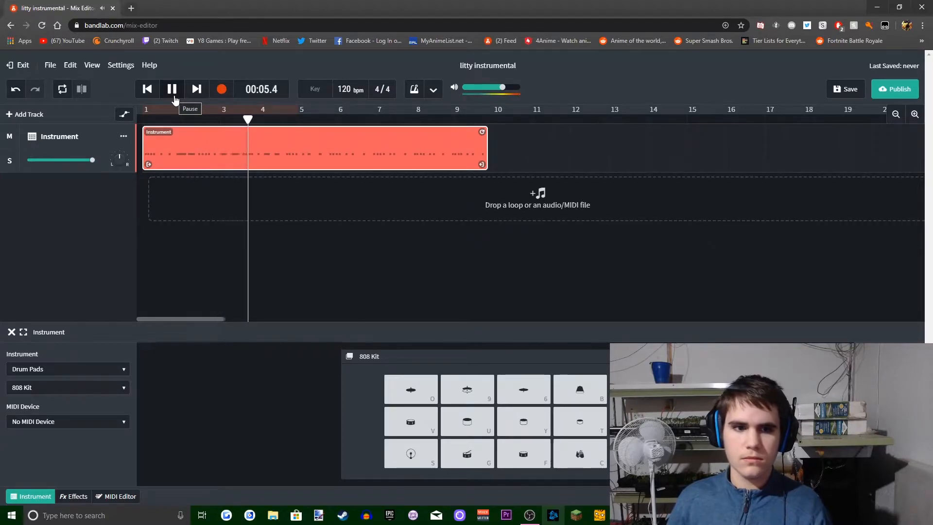
Delete the recorded kick notes from about beat 3.2 onward in the clip's MIDI editor.
drag(602, 483, 165, 428)
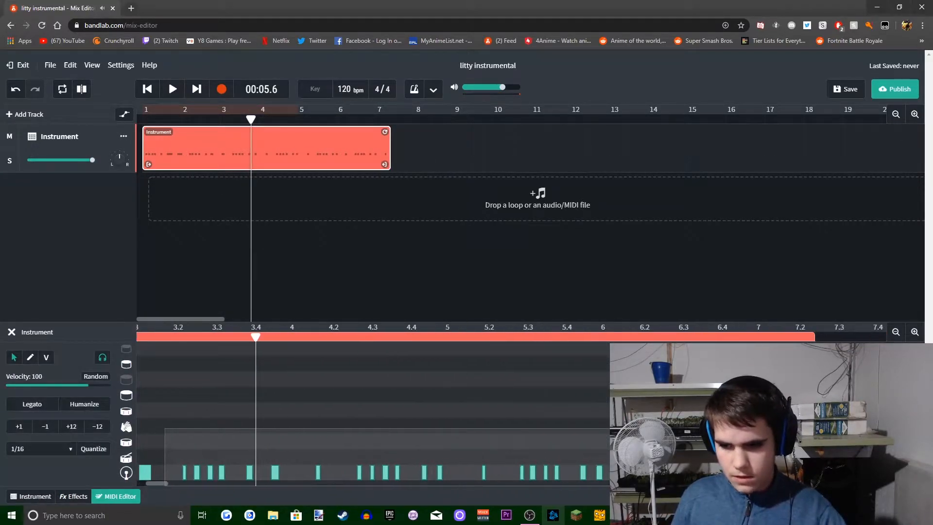
key(Delete)
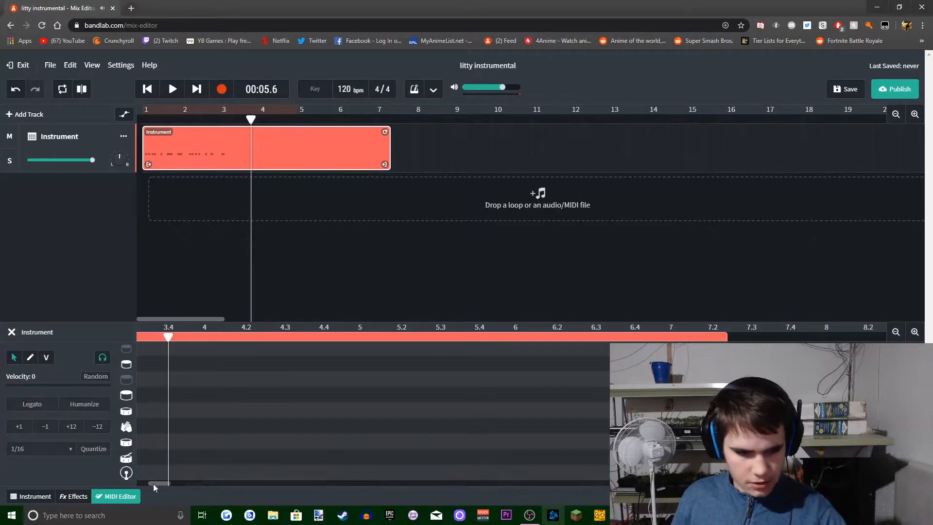
drag(162, 483, 138, 484)
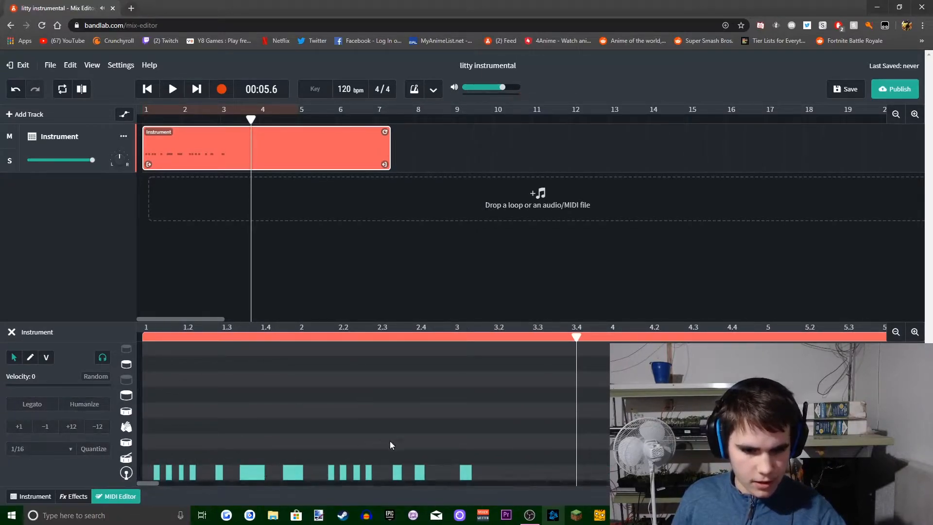
Shorten the kick clip to one bar with a copy at bar 2, and listen to the loop.
drag(575, 340, 321, 337)
click(167, 88)
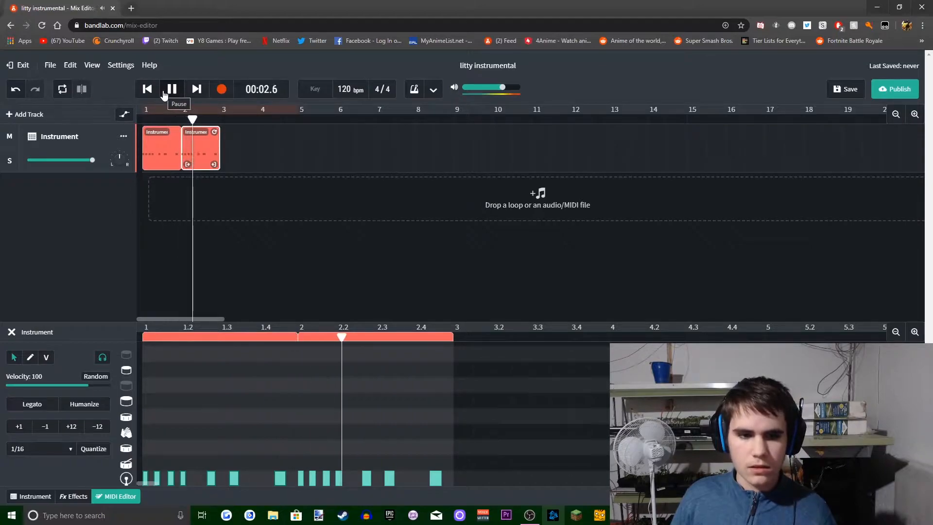
click(153, 92)
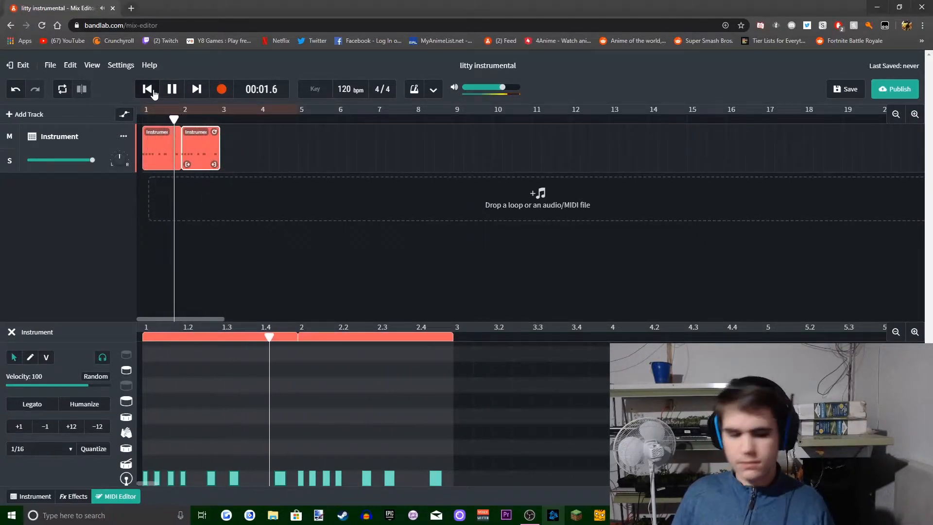
click(153, 93)
click(167, 97)
Delete the copied clip at bar 2 and align the remaining kick notes to the 1/16 grid.
drag(308, 161, 211, 158)
key(Delete)
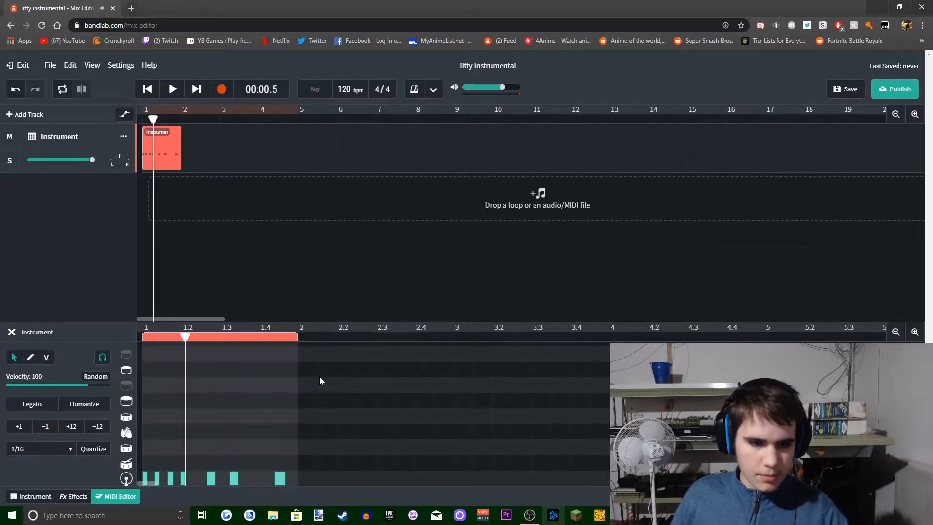
click(916, 334)
click(916, 334)
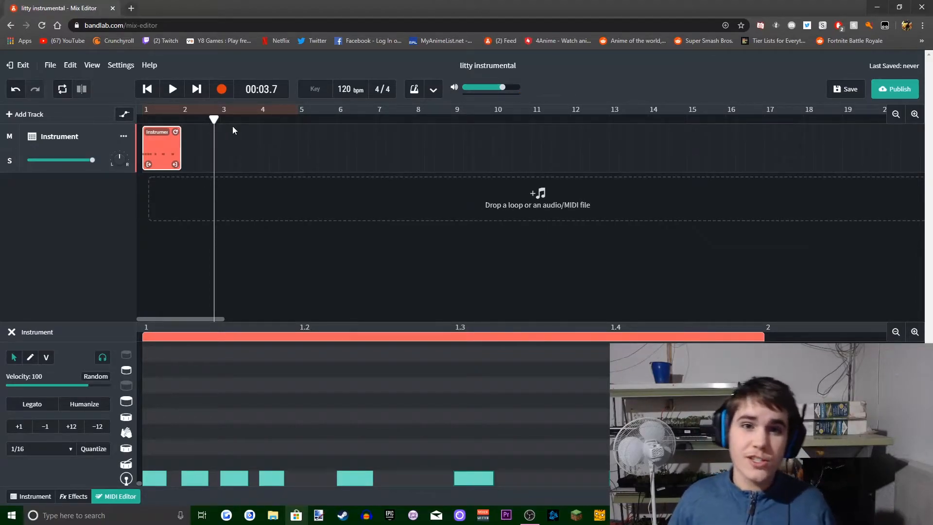
drag(214, 118, 84, 138)
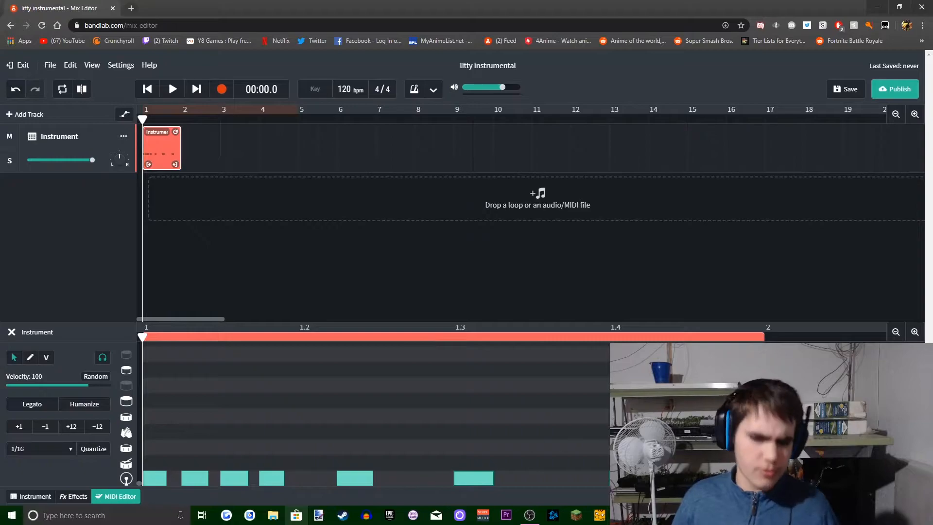
Add two hits on the drum row two above the kick, one on beat 1.2 and one late in beat 1.4.
scroll(627, 477, down, 1)
drag(627, 472, 608, 436)
drag(483, 442, 647, 443)
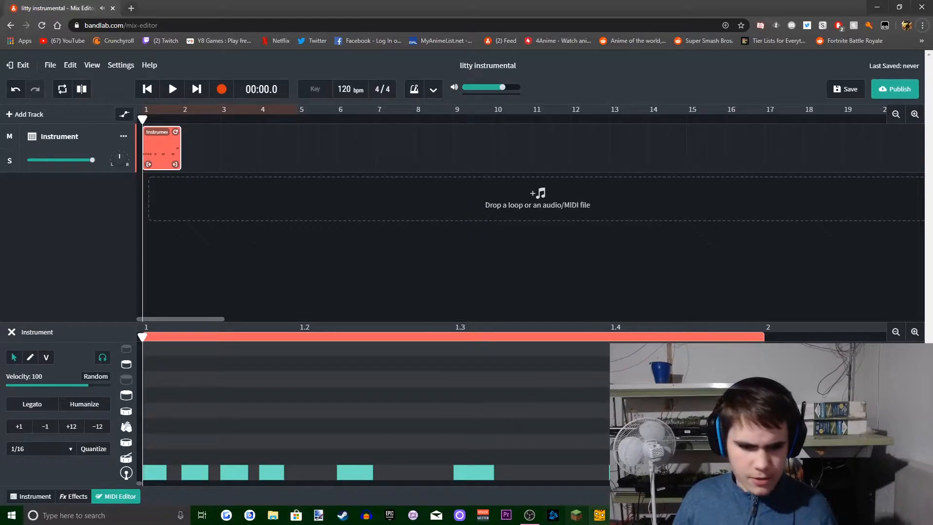
drag(646, 442, 325, 448)
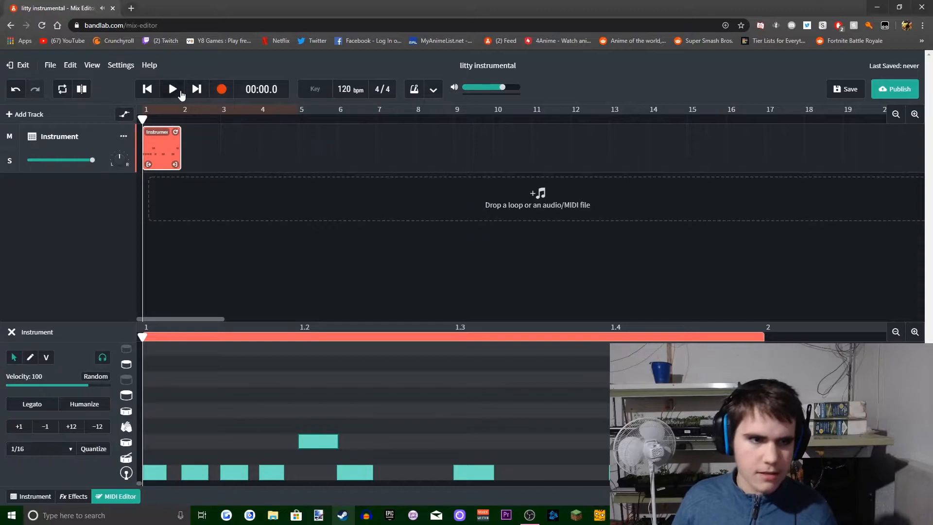
Line up the first added drum hit with the fifth kick note and play the pattern back.
click(173, 90)
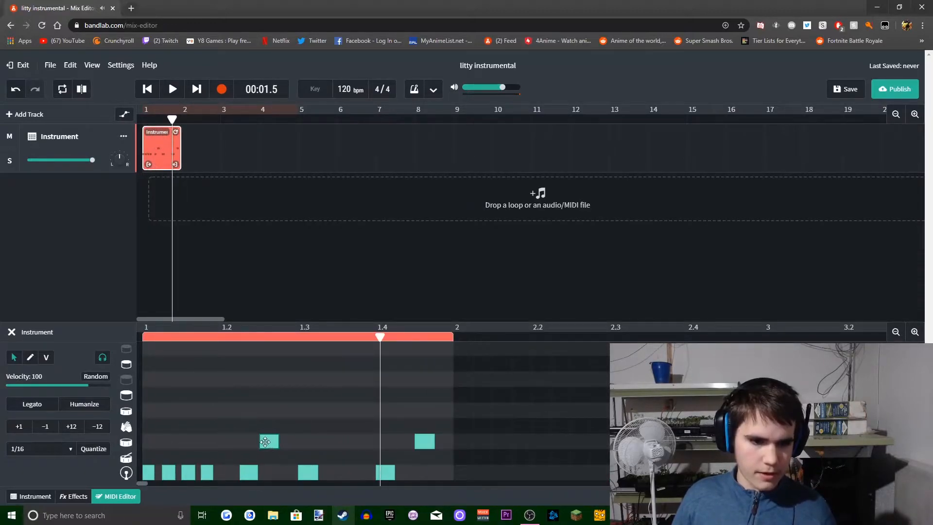
drag(265, 441, 245, 442)
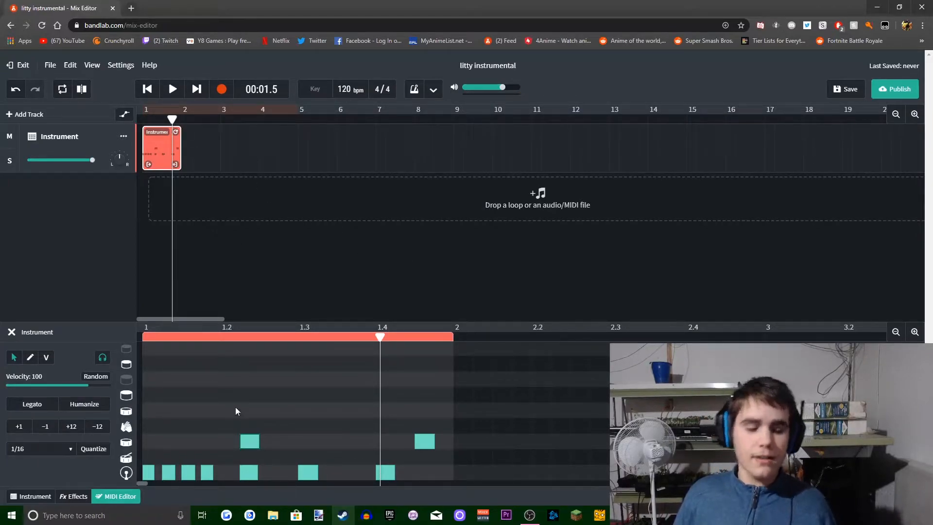
drag(273, 428, 270, 394)
click(148, 89)
click(256, 442)
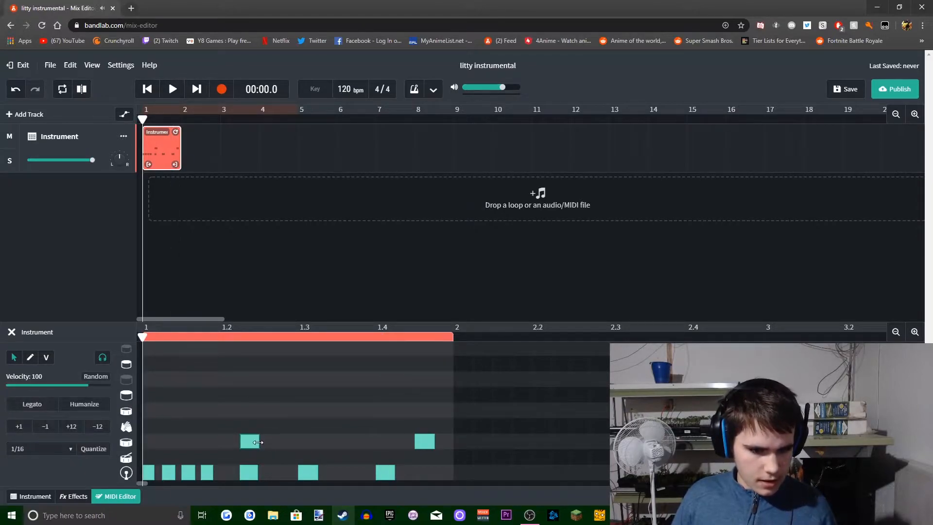
click(172, 89)
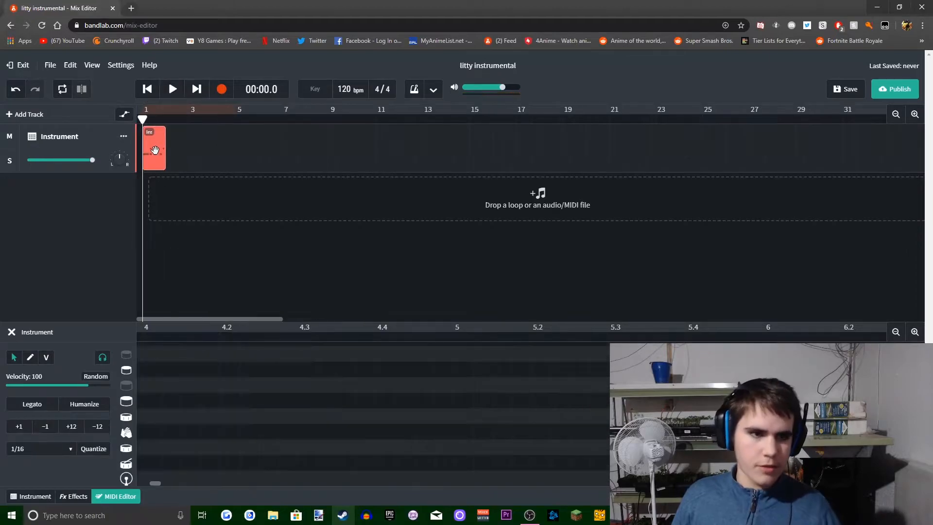
Add hi-hat hits on every eighth note of the one-bar drum clip.
click(156, 150)
drag(248, 449, 191, 361)
scroll(200, 387, up, 2)
drag(156, 452, 157, 405)
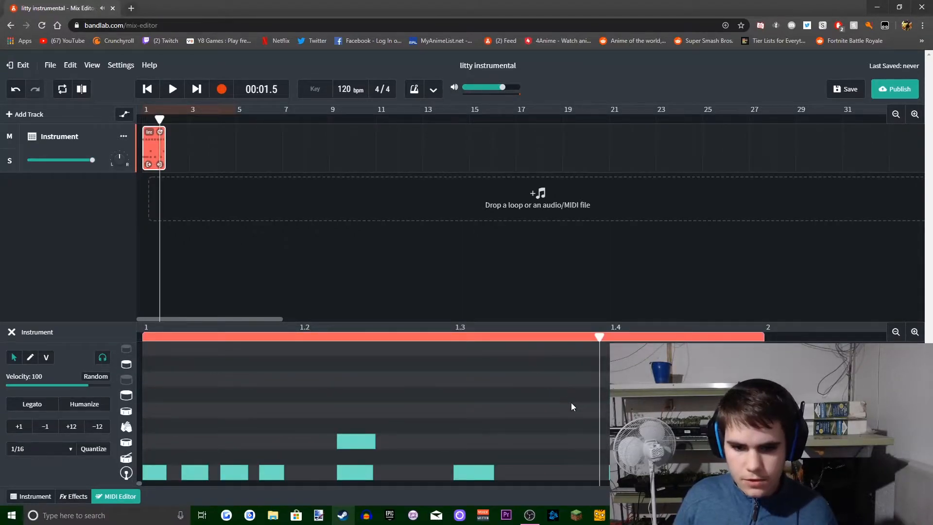
Shift the hi-hat hit on beat 1.3 one sixteenth later and place another directly after the sixth hit.
scroll(571, 402, down, 3)
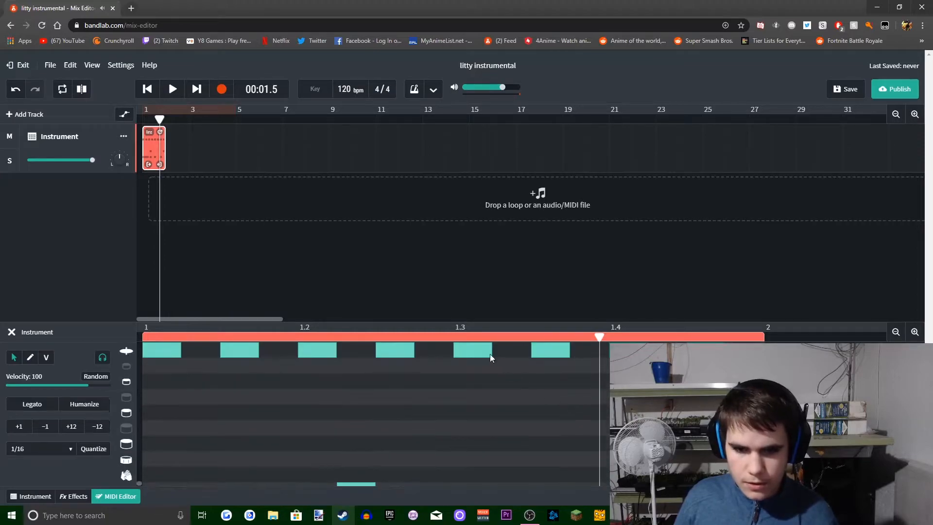
scroll(551, 419, up, 3)
scroll(583, 413, up, 3)
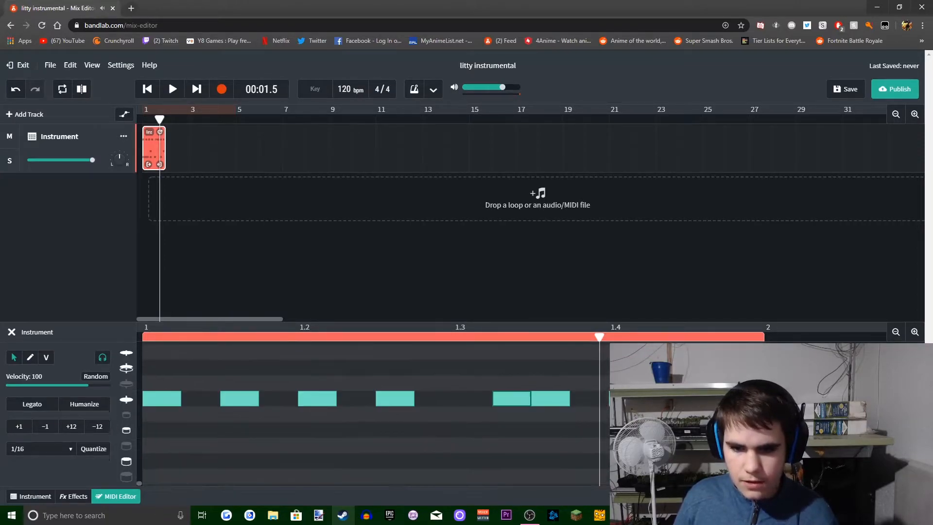
scroll(586, 399, down, 3)
scroll(586, 400, up, 2)
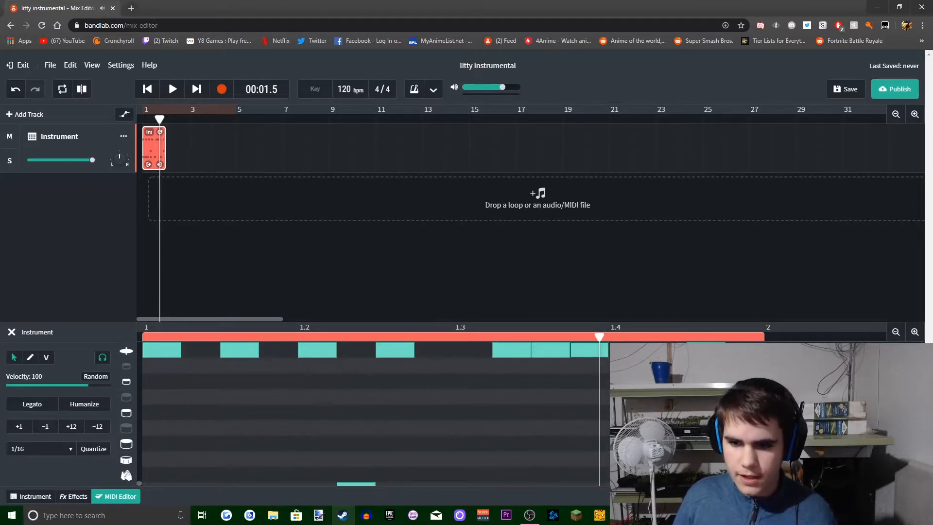
Place a hi-hat hit directly after the fourth one, and delete the hi-hat selection made in the first beat.
scroll(479, 370, up, 3)
scroll(396, 343, down, 3)
scroll(514, 404, up, 3)
scroll(506, 401, down, 3)
scroll(498, 399, up, 3)
scroll(489, 403, down, 3)
scroll(489, 403, up, 3)
scroll(291, 389, down, 3)
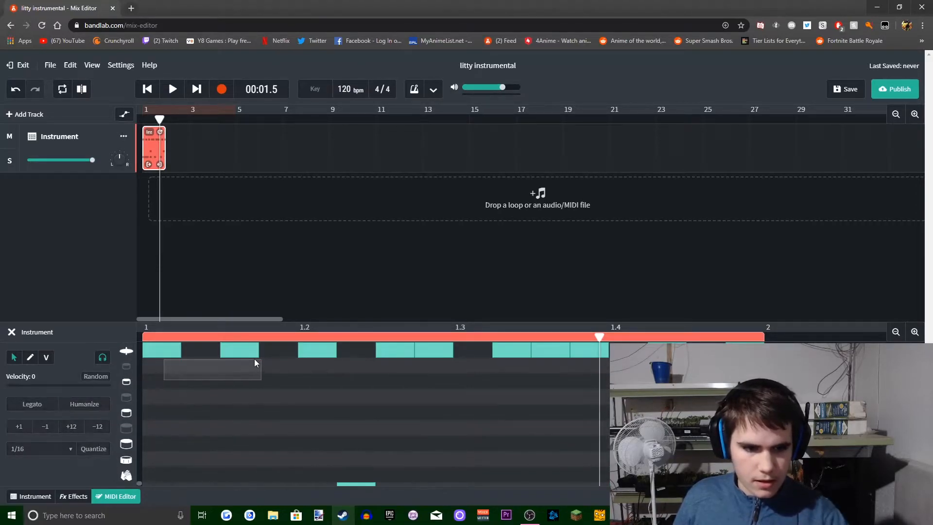
drag(254, 359, 244, 352)
key(Delete)
Play the drum pattern from the start and copy the one-bar clip to bar 3.
scroll(323, 439, down, 1)
scroll(323, 438, up, 1)
scroll(323, 438, down, 1)
scroll(324, 438, up, 1)
scroll(323, 439, down, 1)
scroll(322, 435, up, 1)
click(140, 90)
click(169, 89)
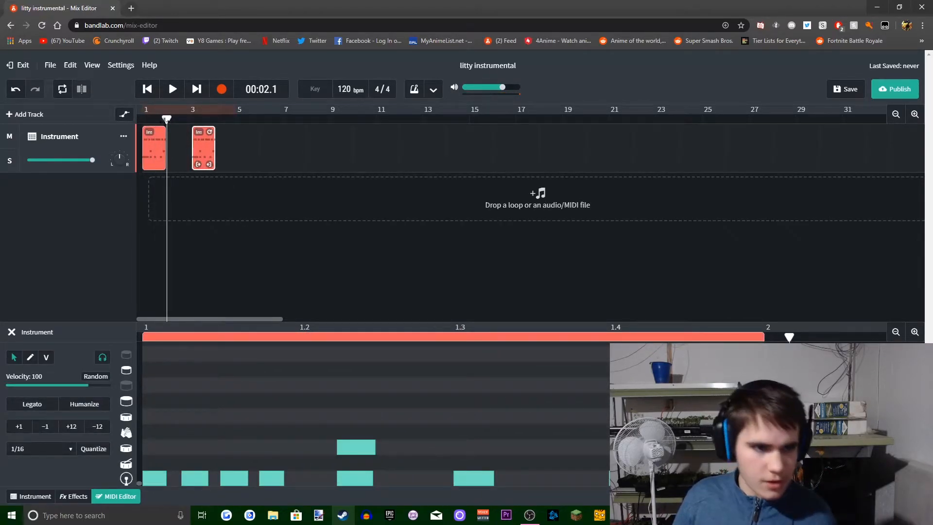
Move the copied drum clip to bar 2, directly after the original clip.
key(Return)
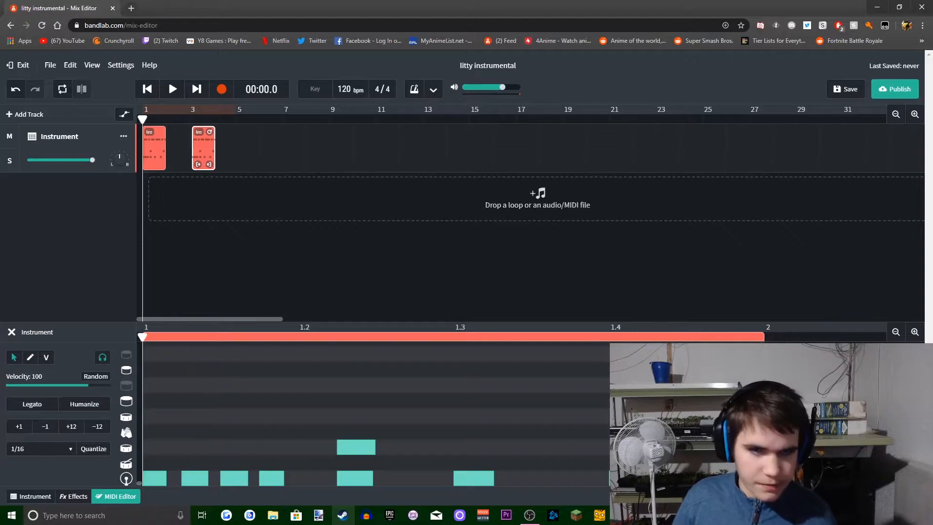
click(914, 115)
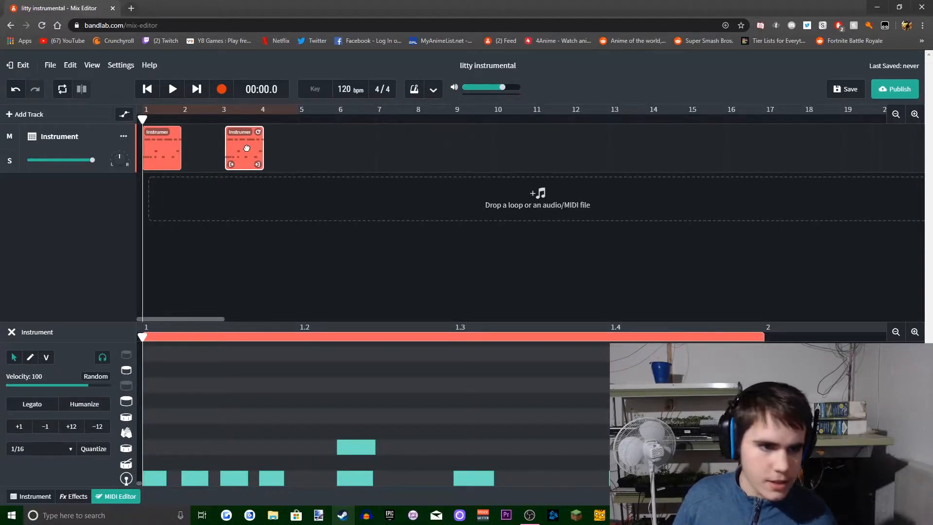
drag(247, 146, 204, 152)
click(306, 145)
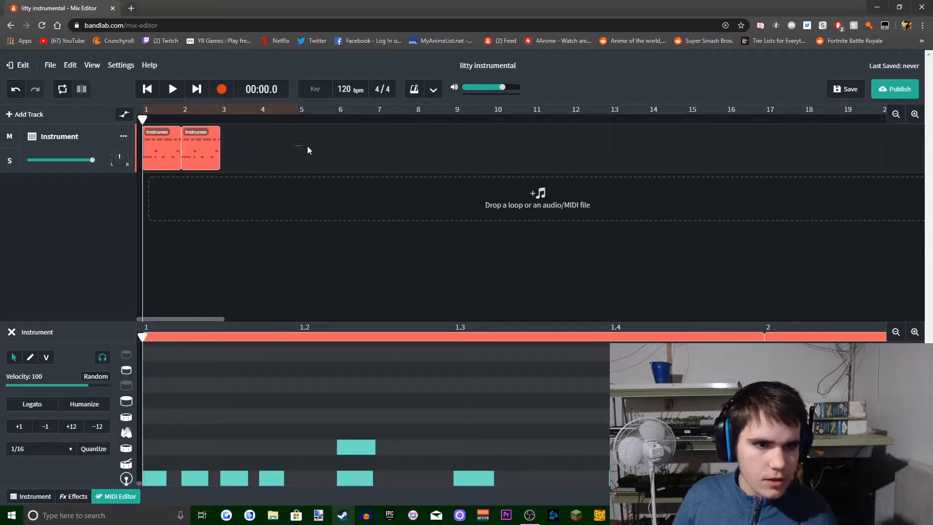
Duplicate the drum clips in growing groups until the pattern fills bars 1 to 16.
drag(162, 146, 238, 145)
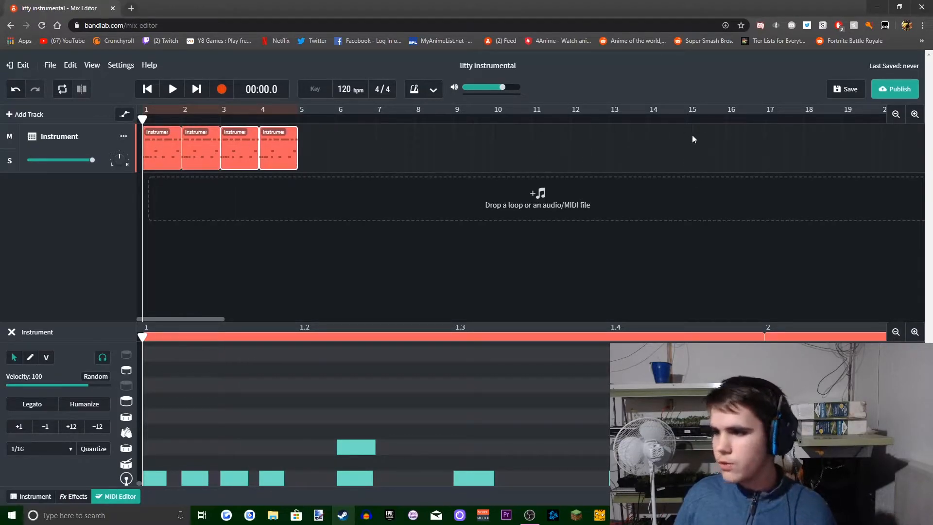
click(896, 115)
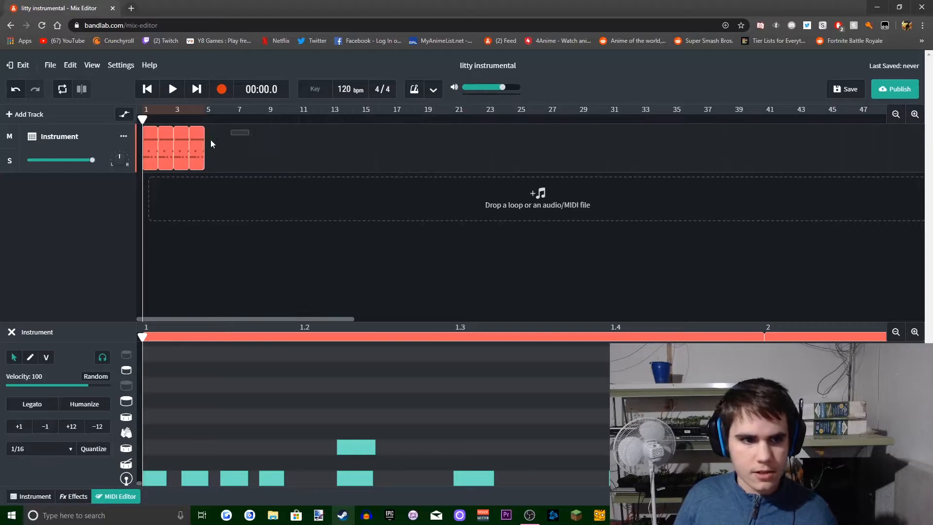
drag(149, 155, 213, 146)
drag(356, 149, 278, 153)
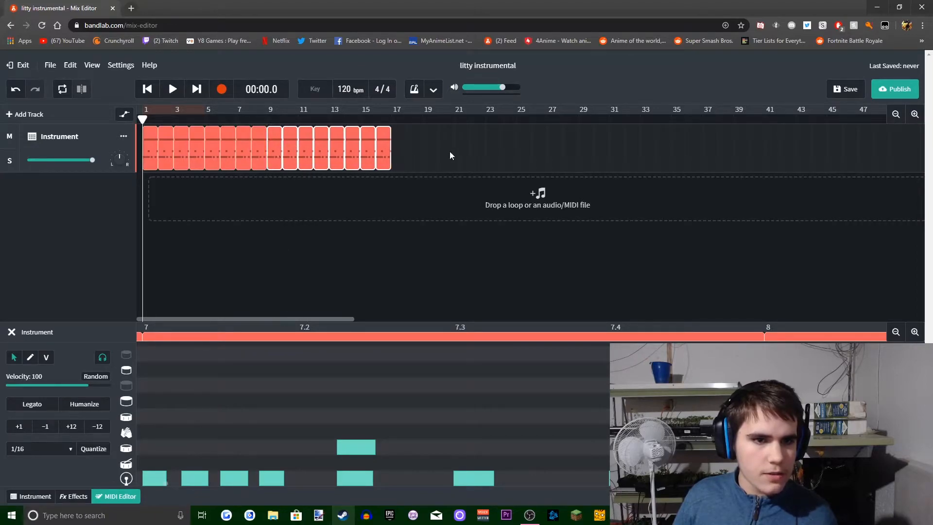
Copy the sixteen-bar drum block so it starts at bar 17, and set the playhead at 02:00.0.
click(896, 113)
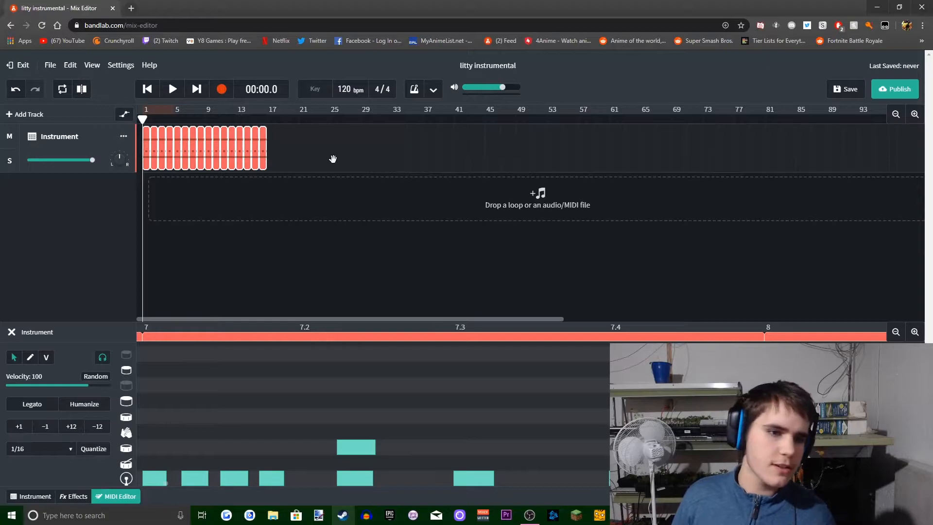
drag(184, 155, 351, 155)
drag(150, 113, 609, 120)
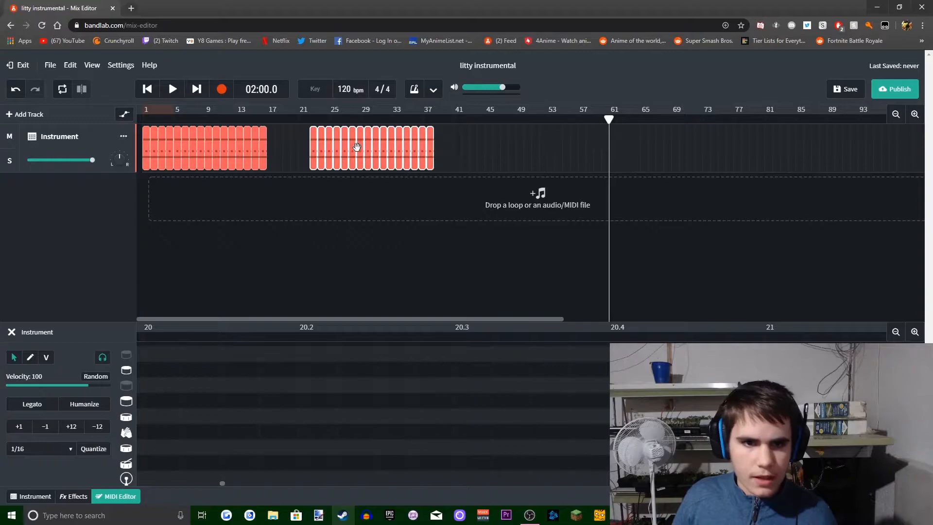
drag(306, 152, 290, 152)
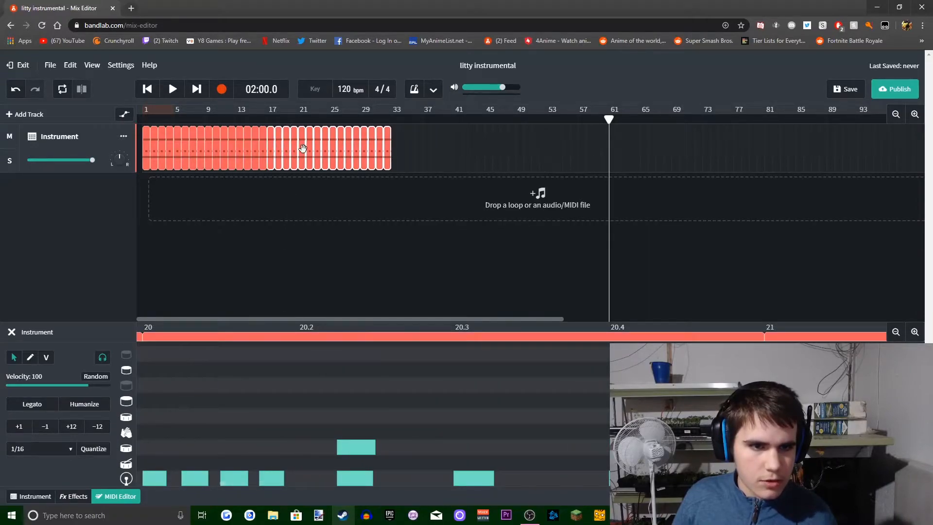
Paste another sixteen-bar drum block at bar 33, and extend the pattern beyond bar 48 with copies of its last clips.
key(ctrl+v)
mouse_move(441, 152)
mouse_down()
mouse_move(501, 152)
mouse_move(426, 144)
mouse_up()
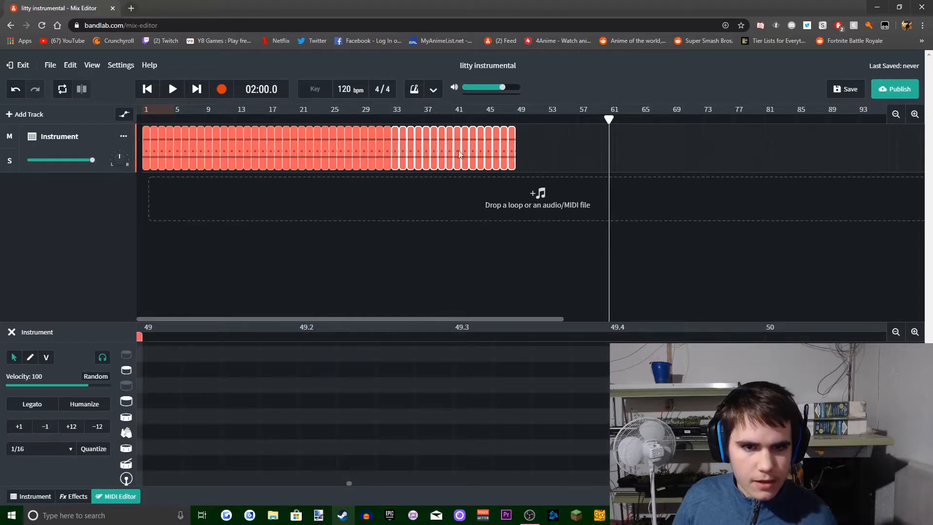
drag(545, 140, 456, 155)
key(ctrl+c)
key(ctrl+v)
key(ctrl+z)
key(ctrl+c)
key(ctrl+v)
drag(528, 153, 535, 154)
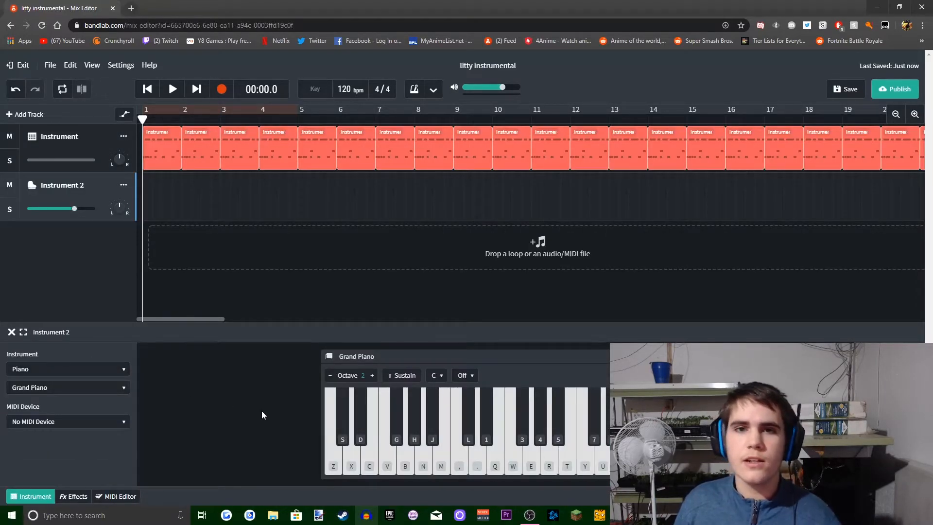
Pick a different instrument category for Instrument 2 and shorten its first clip to one bar.
click(79, 369)
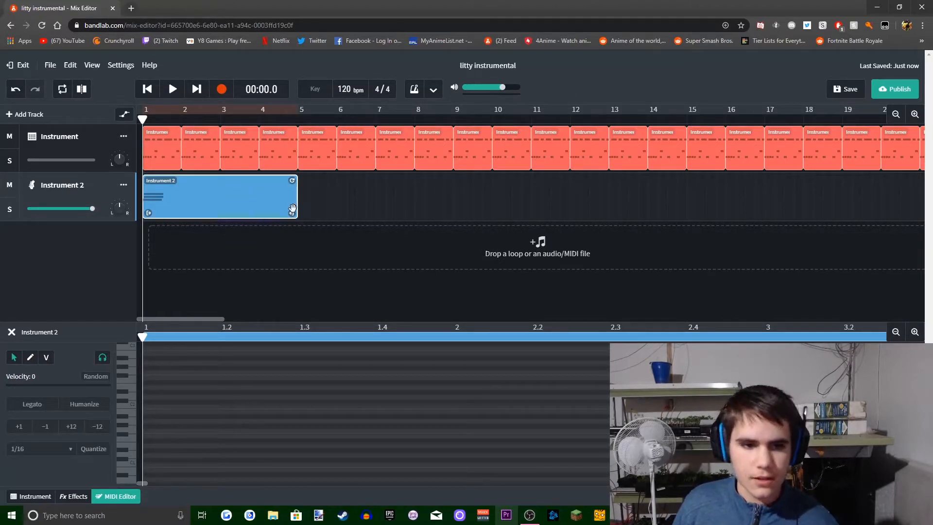
drag(291, 214, 178, 210)
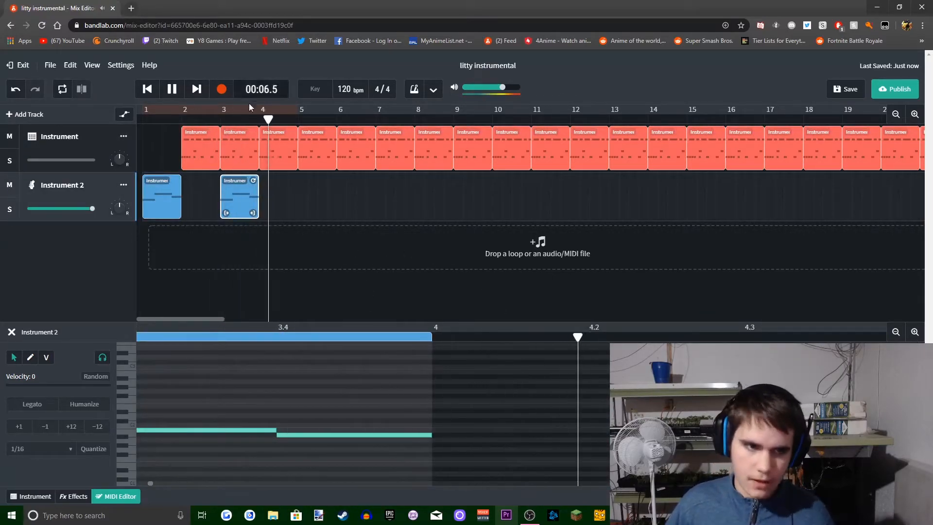
Stop playback and fill the empty first bar of the drum track so the pattern starts at bar 1.
key(space)
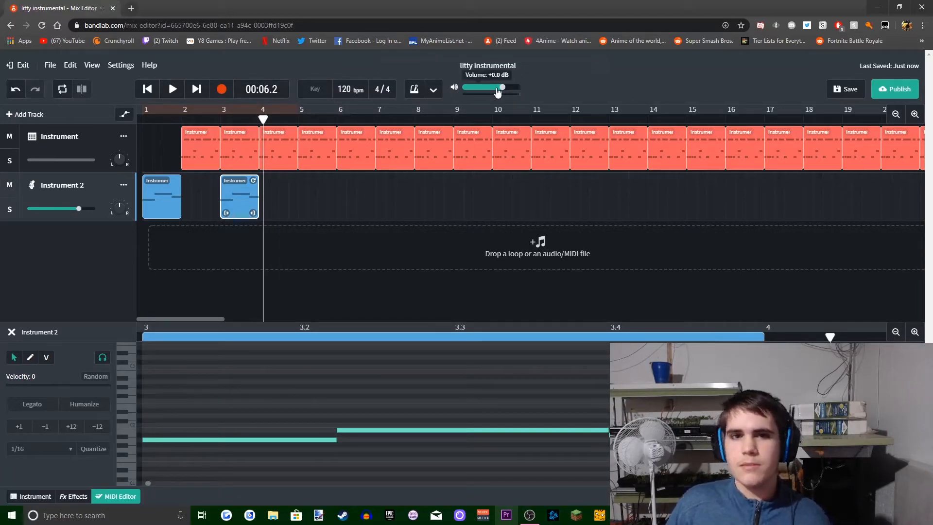
click(138, 168)
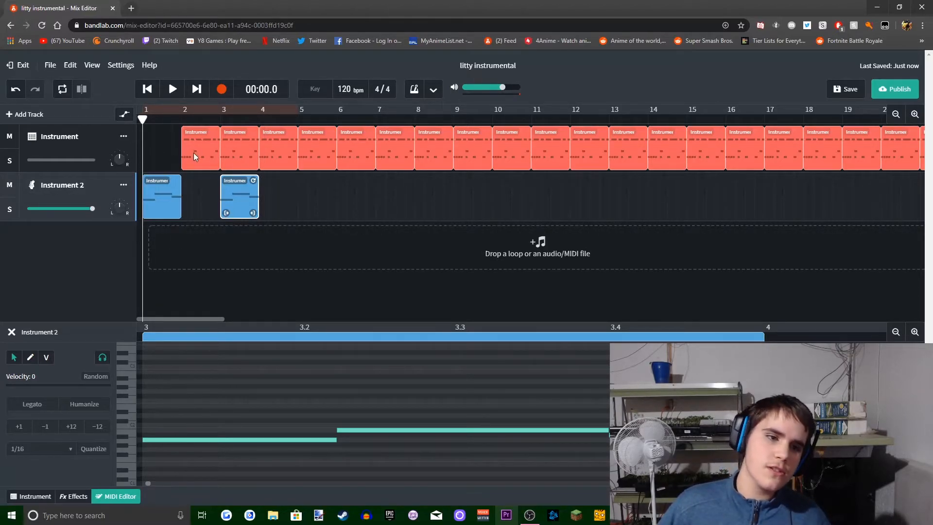
drag(193, 154, 181, 151)
Add a note one semitone below the first note in Instrument 2's first clip, and line the playhead up with the second hi-hat hit.
click(169, 202)
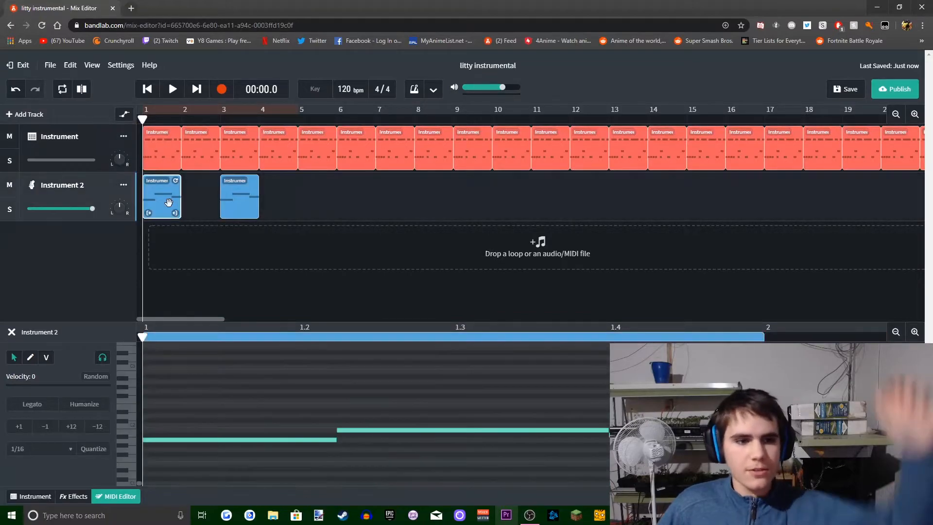
drag(208, 439, 252, 448)
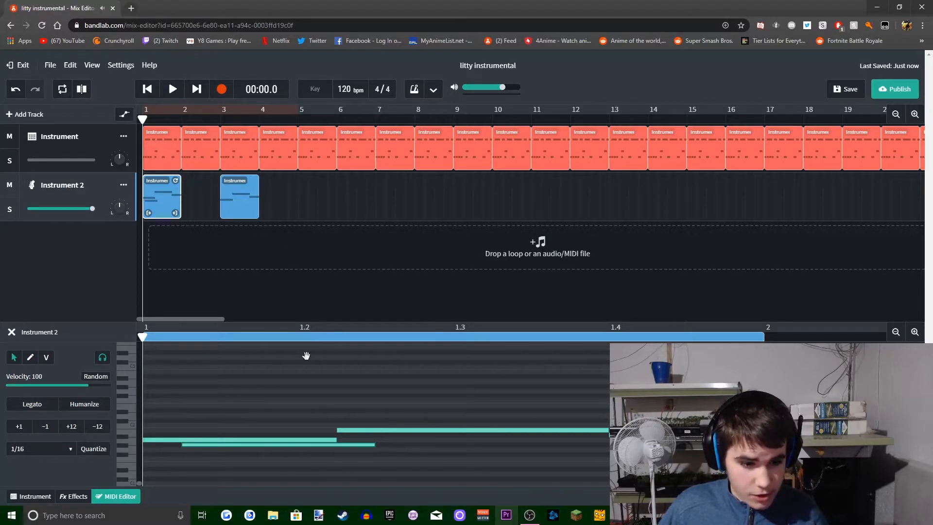
click(162, 148)
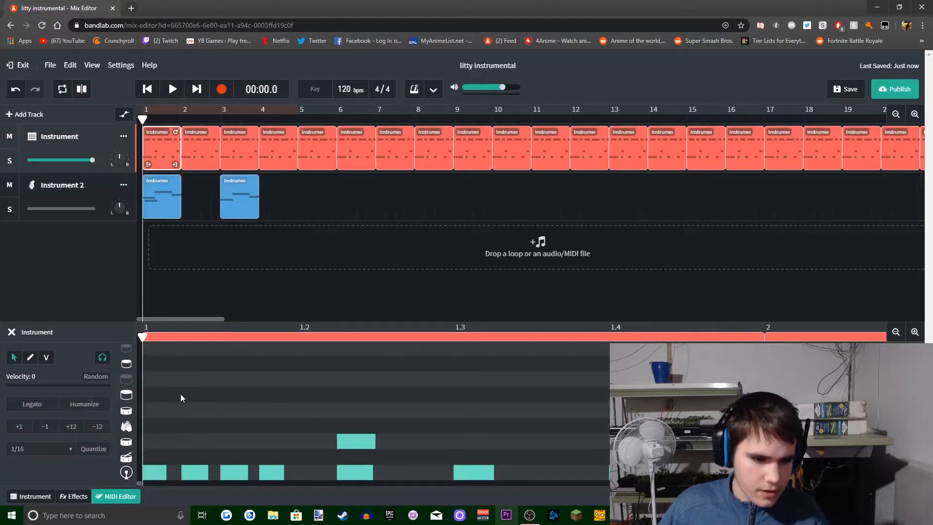
drag(145, 414, 181, 419)
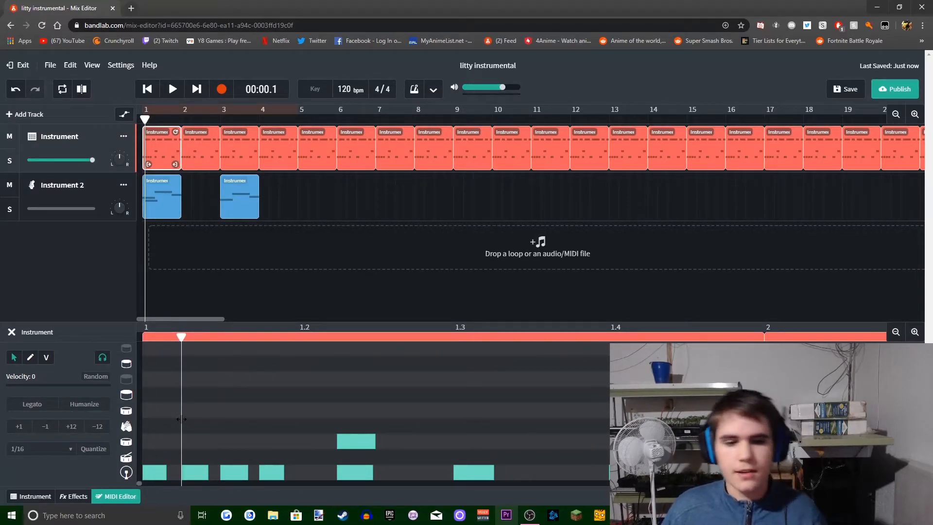
Shorten the added Instrument 2 note to two sixteenths and lower it by one semitone.
click(172, 210)
scroll(320, 437, down, 2)
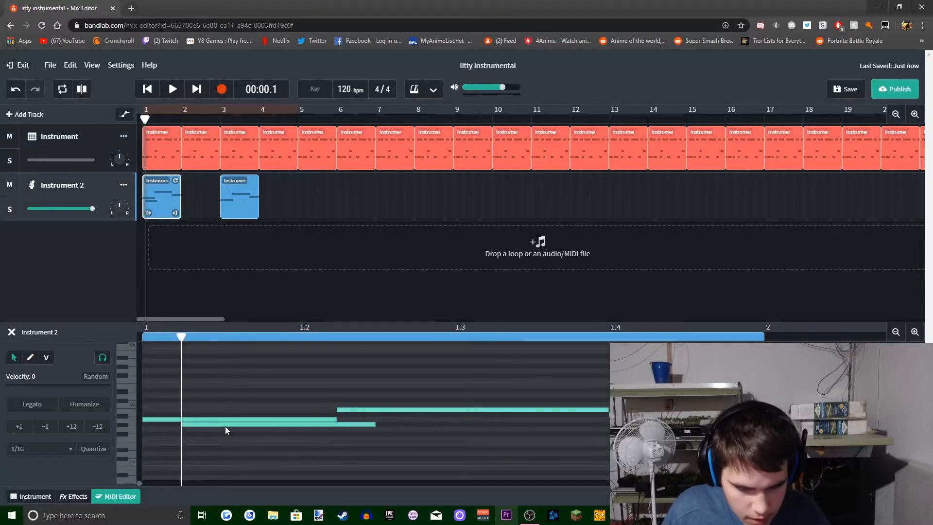
drag(371, 424, 259, 434)
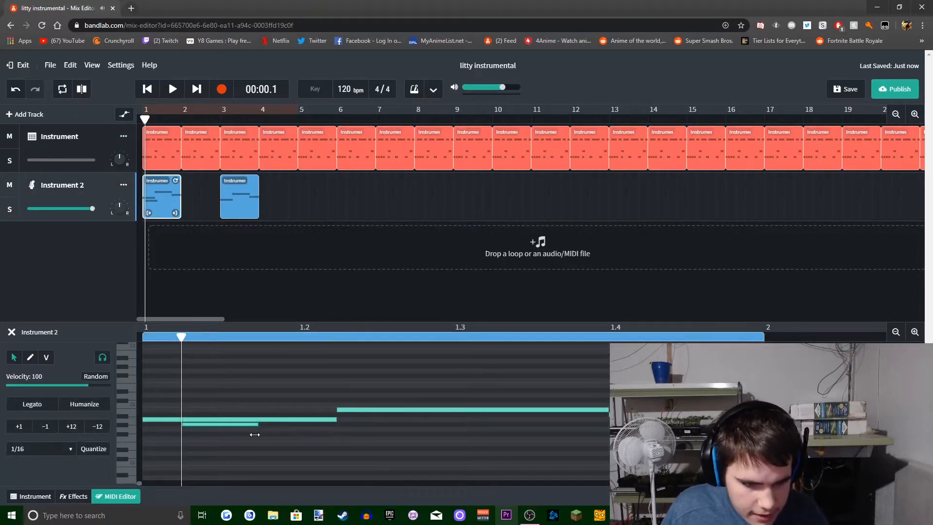
mouse_move(229, 424)
mouse_down()
mouse_move(229, 416)
mouse_move(229, 432)
mouse_up()
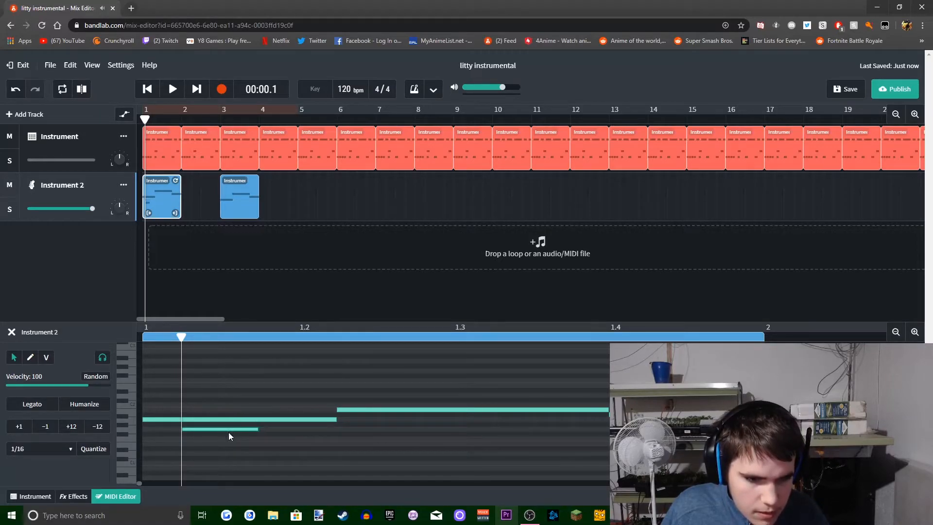
Add a one-sixteenth note on the fourth sixteenth of Instrument 2's first clip and a two-sixteenth note on beat 1.3.
drag(182, 337, 259, 348)
drag(219, 427, 286, 424)
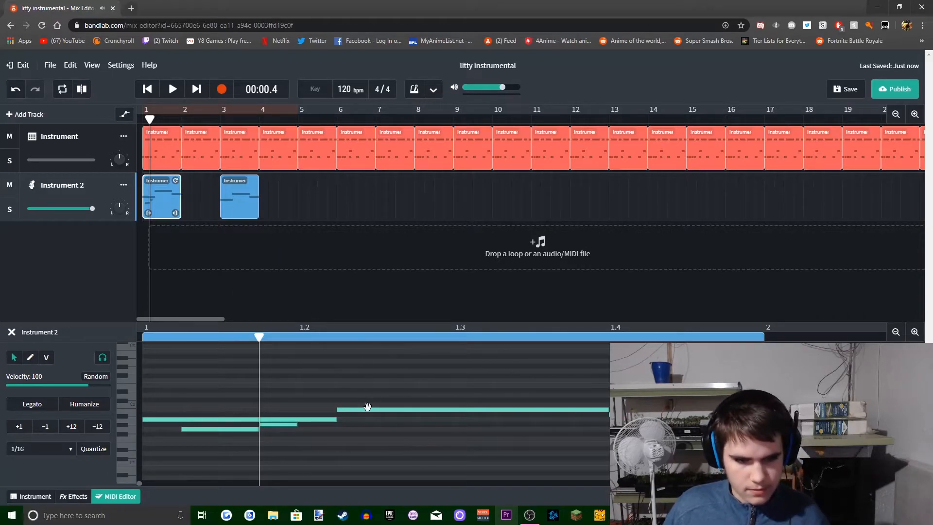
click(365, 134)
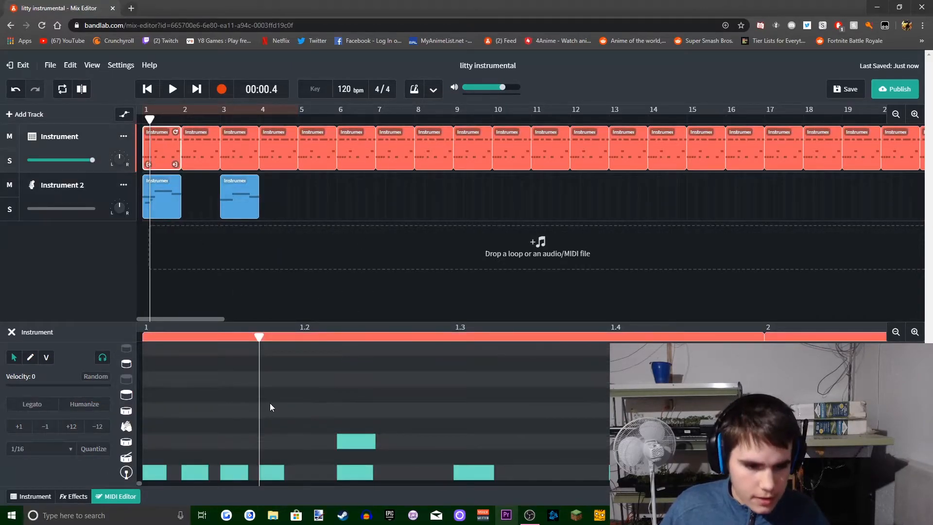
click(177, 197)
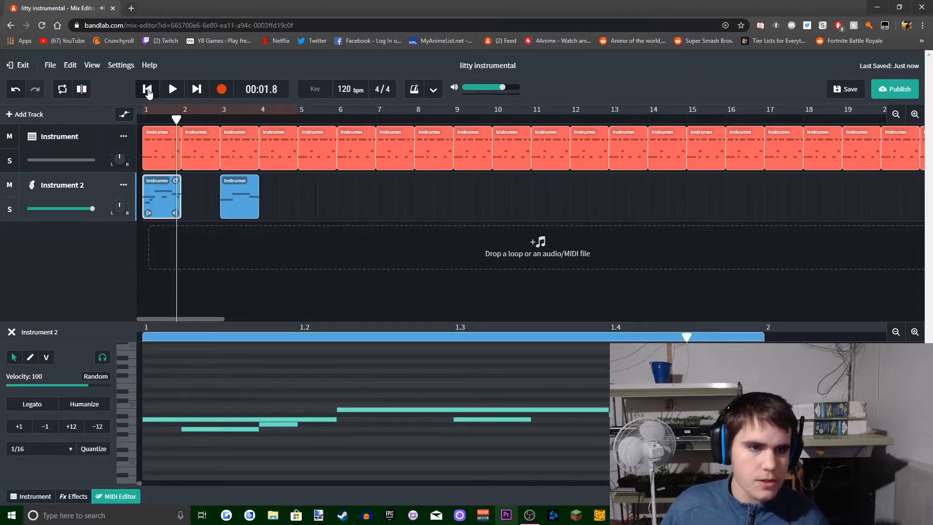
Play the first bar from the beginning twice to hear the new notes with the drums.
click(147, 89)
click(170, 90)
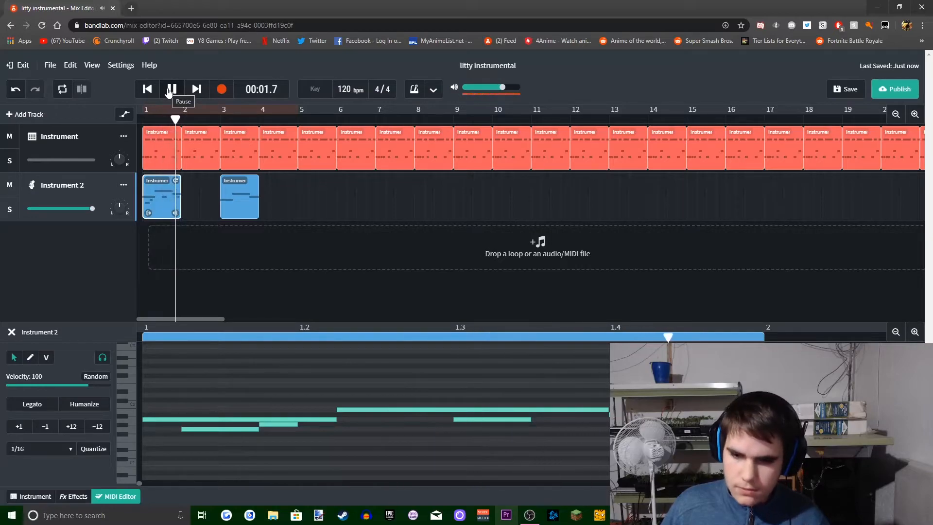
click(146, 90)
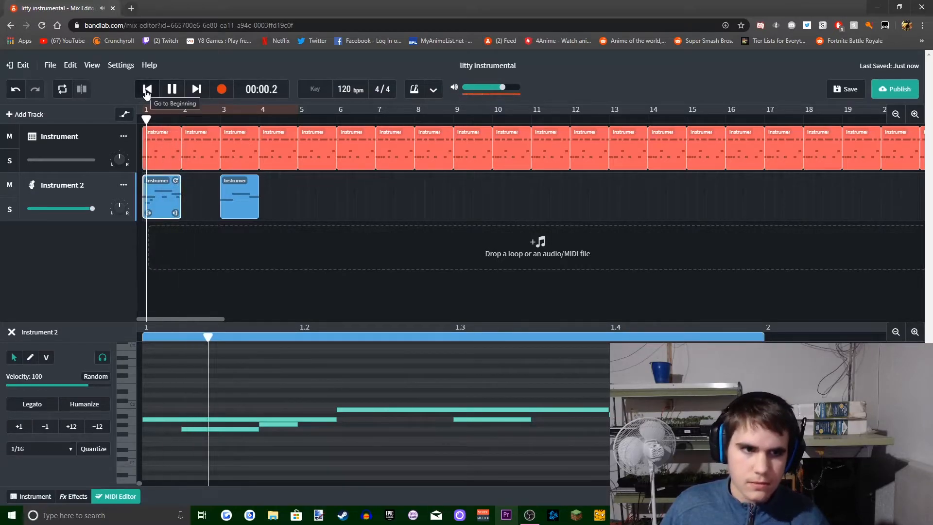
click(172, 90)
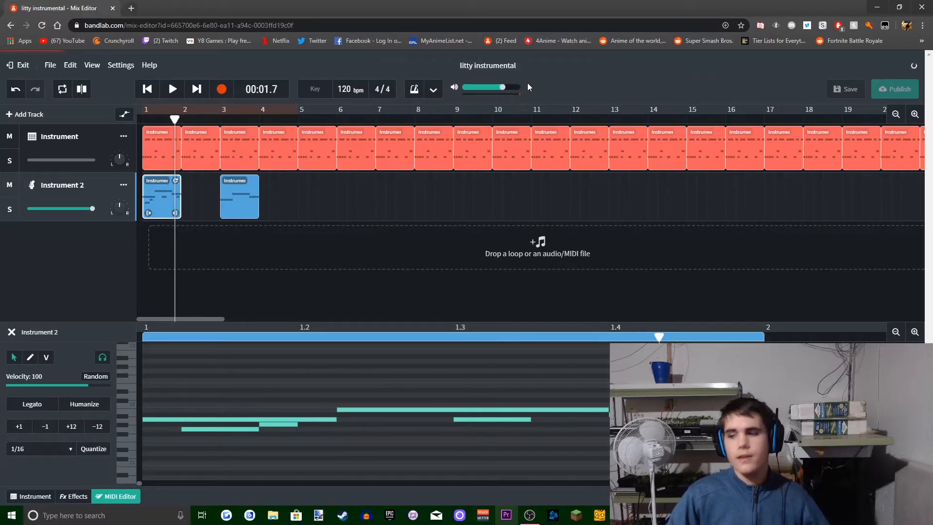
Raise the master volume to nearly its maximum while replaying the opening bar from the start.
drag(503, 88, 512, 91)
click(147, 89)
click(171, 89)
drag(508, 89, 518, 88)
click(147, 89)
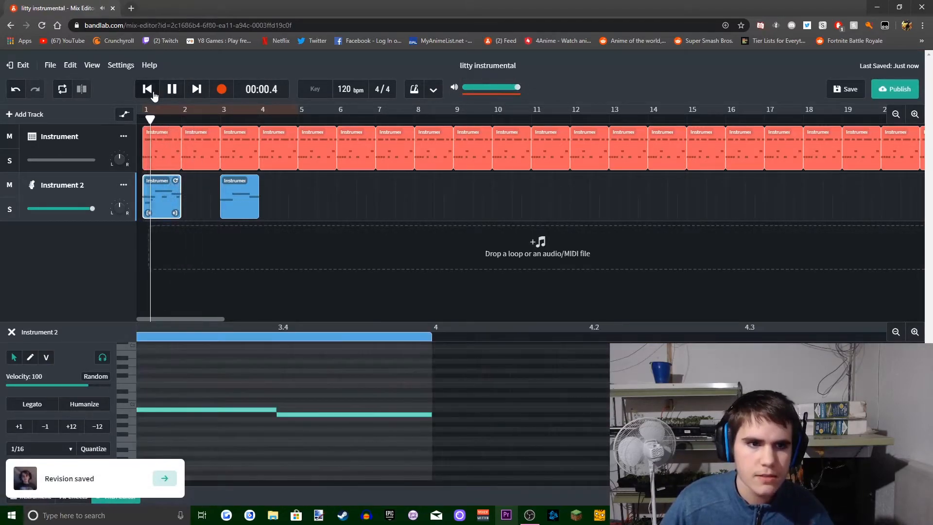
click(172, 89)
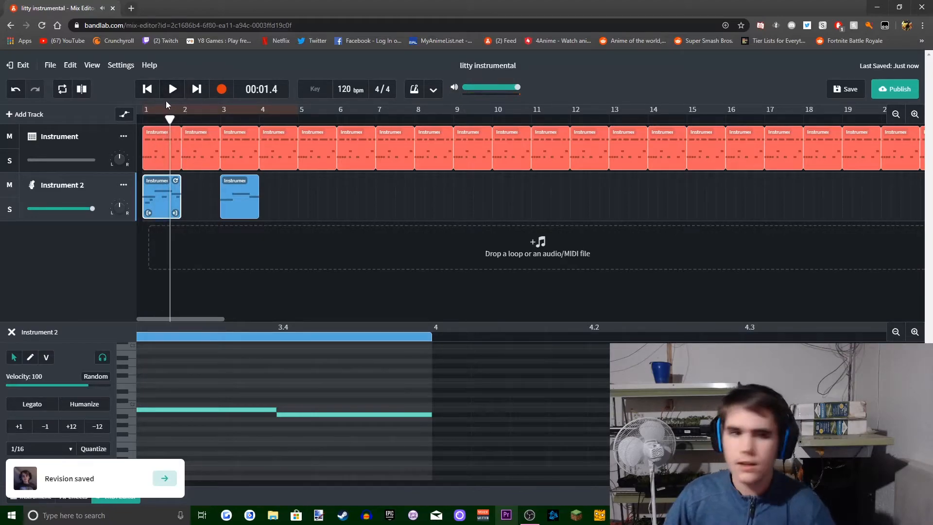
click(147, 89)
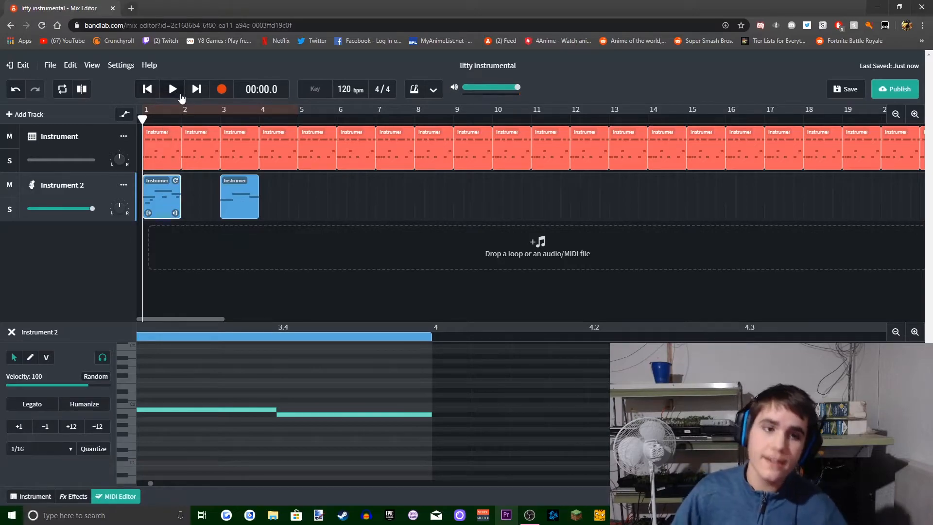
click(173, 92)
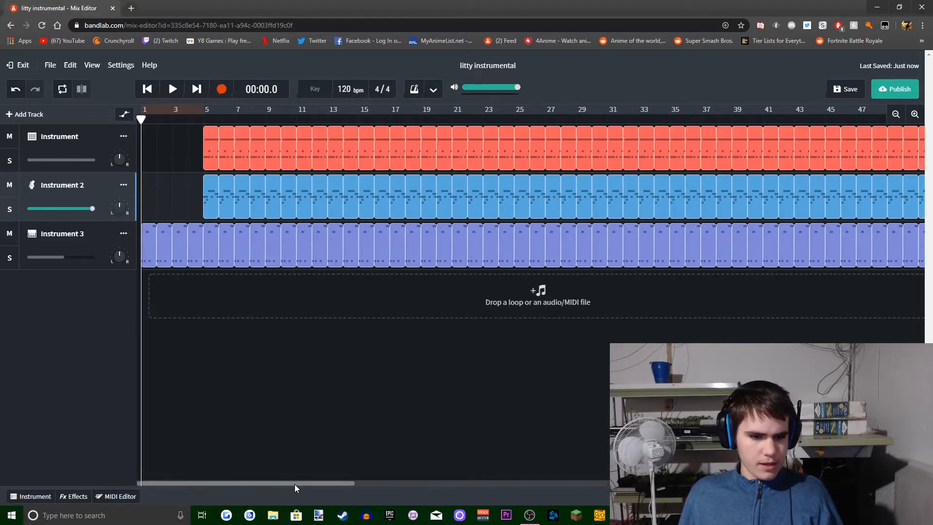
Examine the end of the arrangement on the Instrument 3 track and return to its beginning.
drag(292, 483, 456, 483)
click(424, 254)
drag(424, 254, 479, 249)
drag(421, 485, 208, 453)
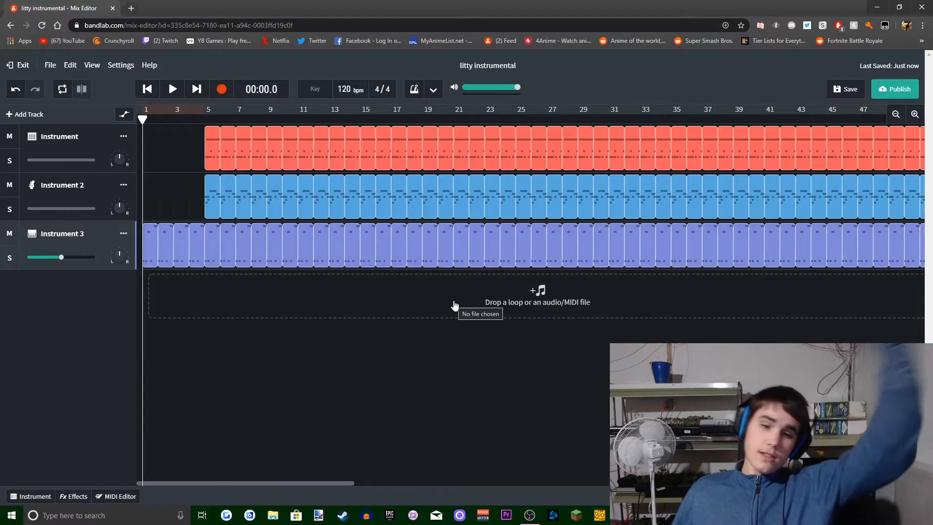
Play the full three-track arrangement from the start, stop it, and place the playhead at bar 9.
click(173, 88)
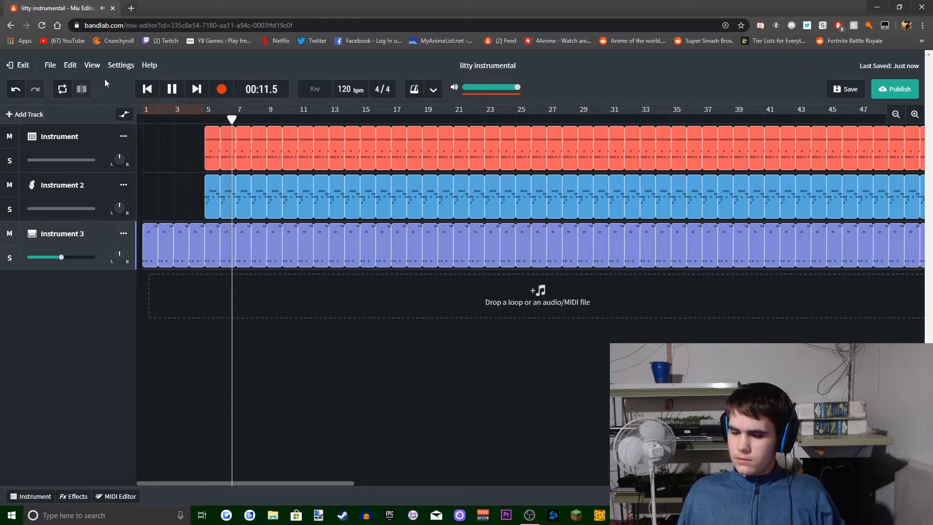
click(173, 90)
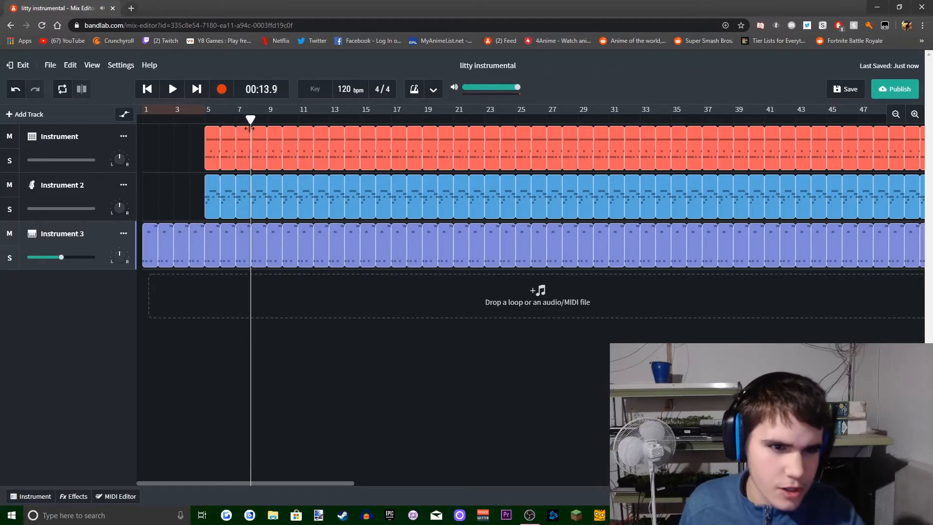
drag(251, 119, 267, 122)
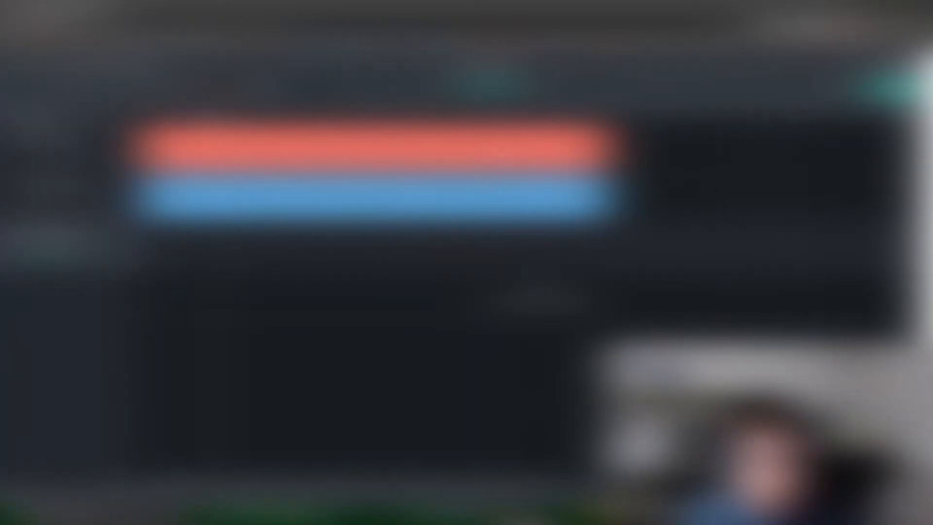
Choose an instrument for the empty third track.
click(68, 369)
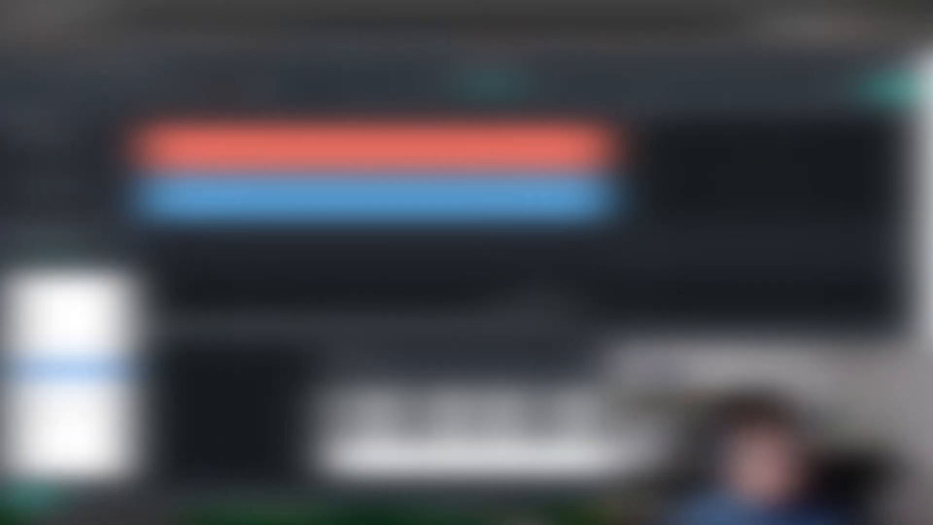
click(68, 369)
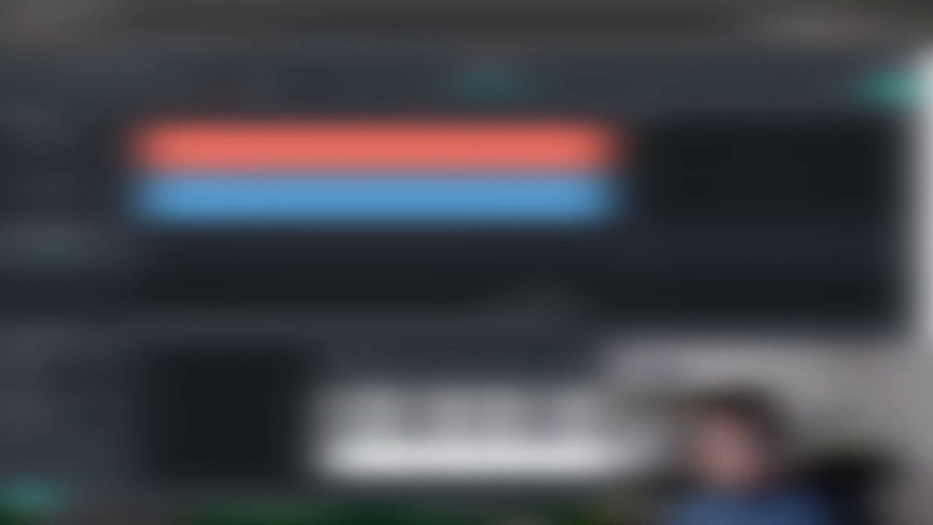
click(68, 369)
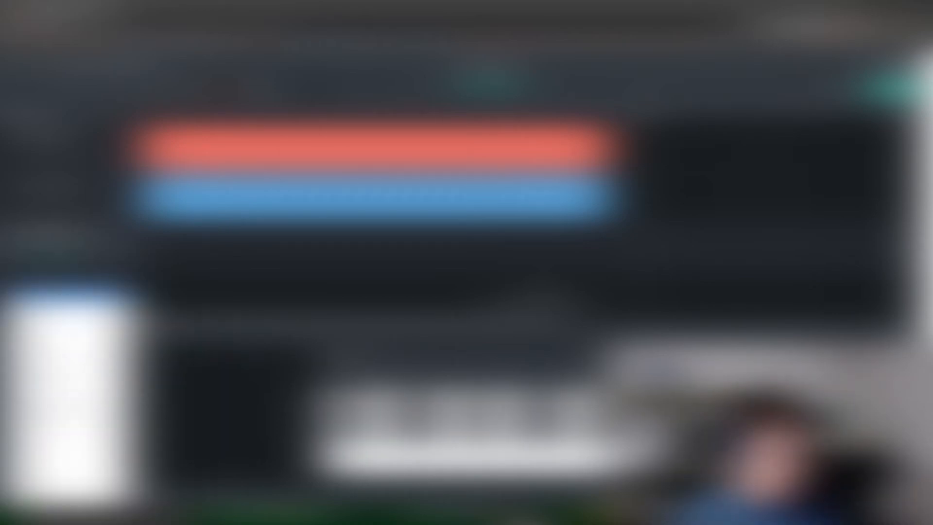
click(68, 301)
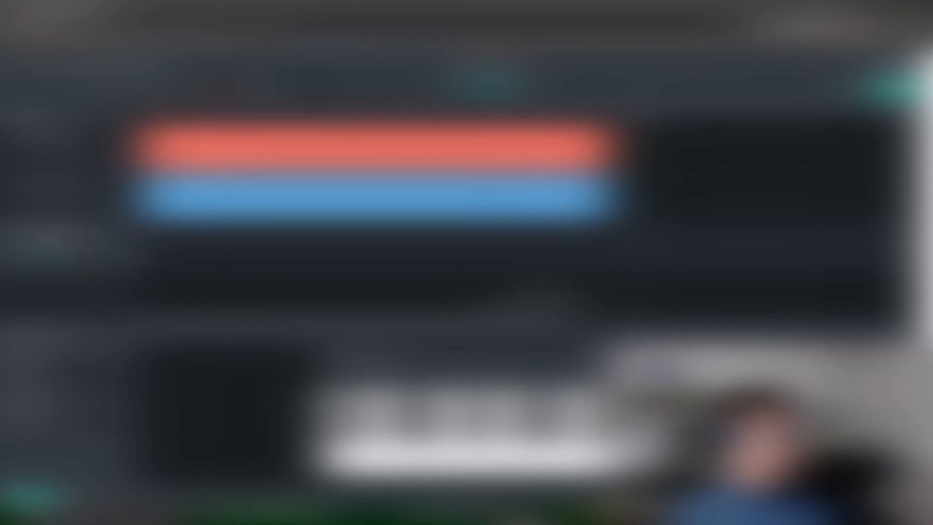